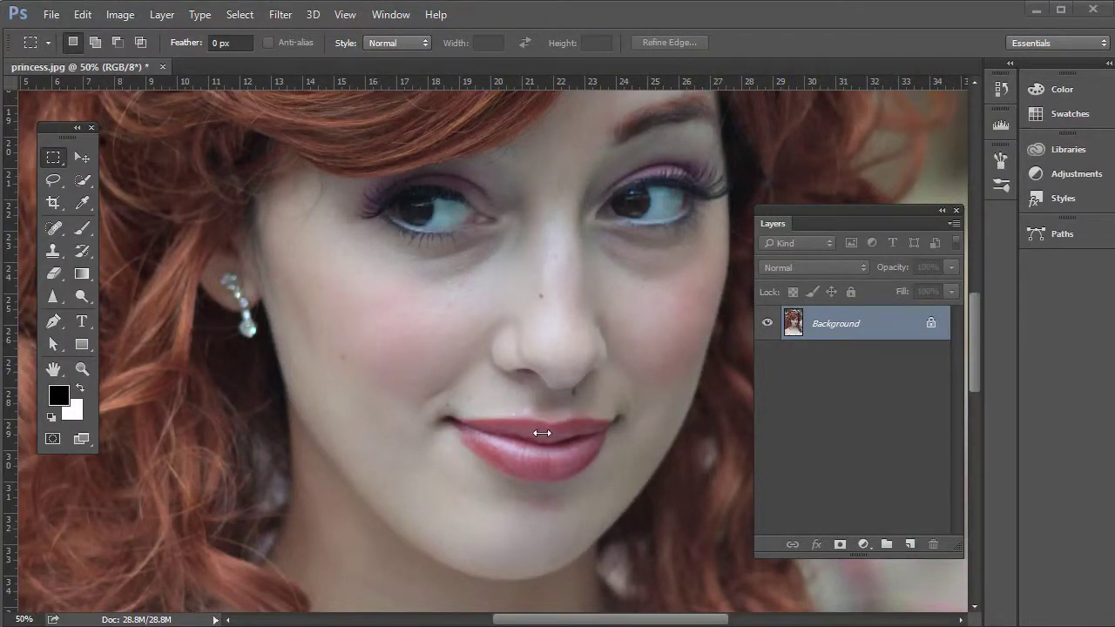
# Loosely lasso-select the woman's lips and bring up the adjustment layer types
pyautogui.click(53, 158)
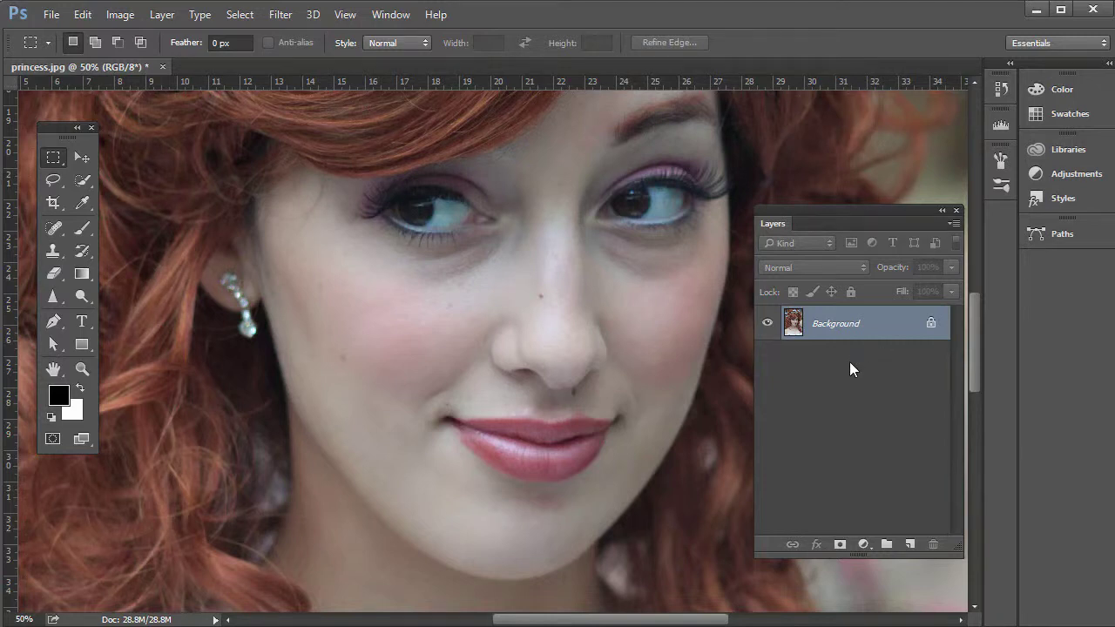
pyautogui.press('l')
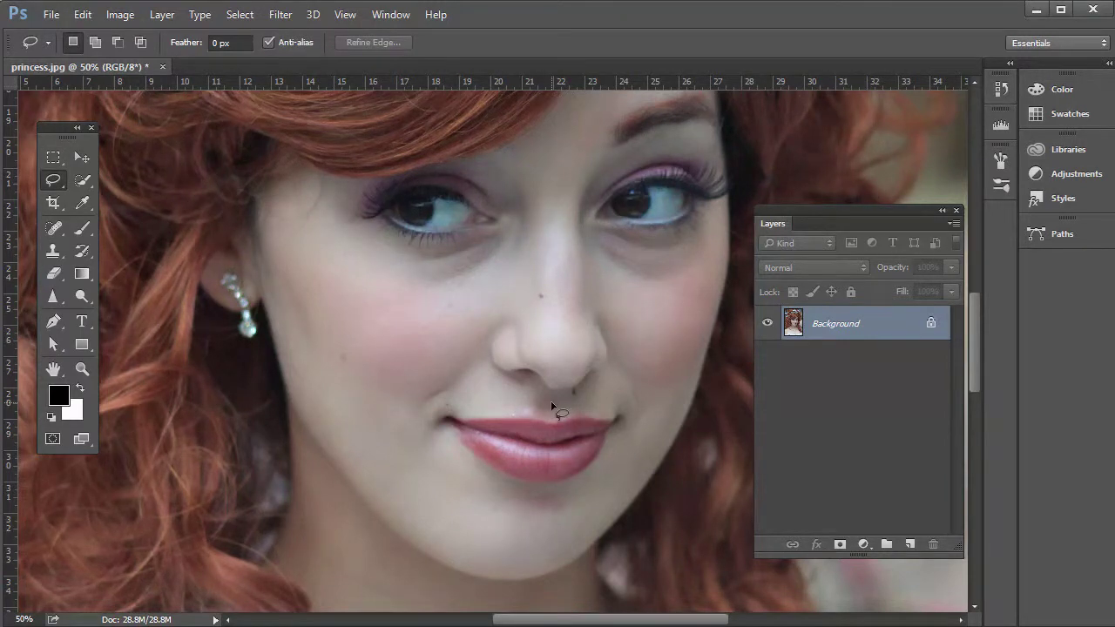
pyautogui.moveTo(535, 403)
pyautogui.mouseDown()
pyautogui.moveTo(448, 399)
pyautogui.moveTo(424, 419)
pyautogui.moveTo(427, 435)
pyautogui.moveTo(518, 495)
pyautogui.moveTo(589, 495)
pyautogui.moveTo(639, 407)
pyautogui.moveTo(564, 412)
pyautogui.mouseUp()
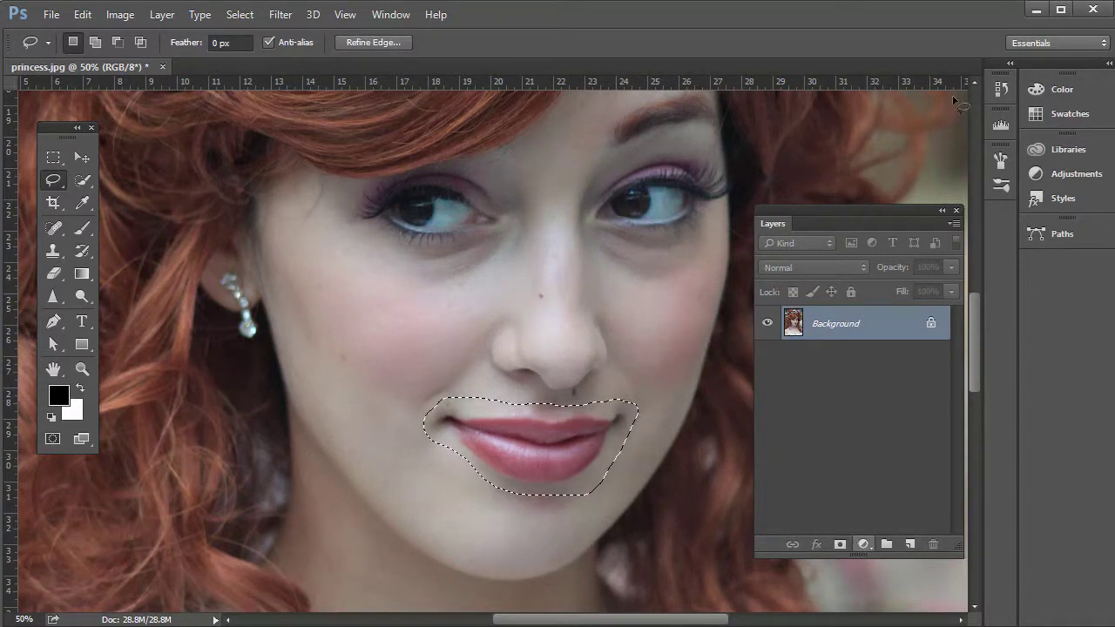
pyautogui.moveTo(957, 545); pyautogui.dragTo(957, 392)
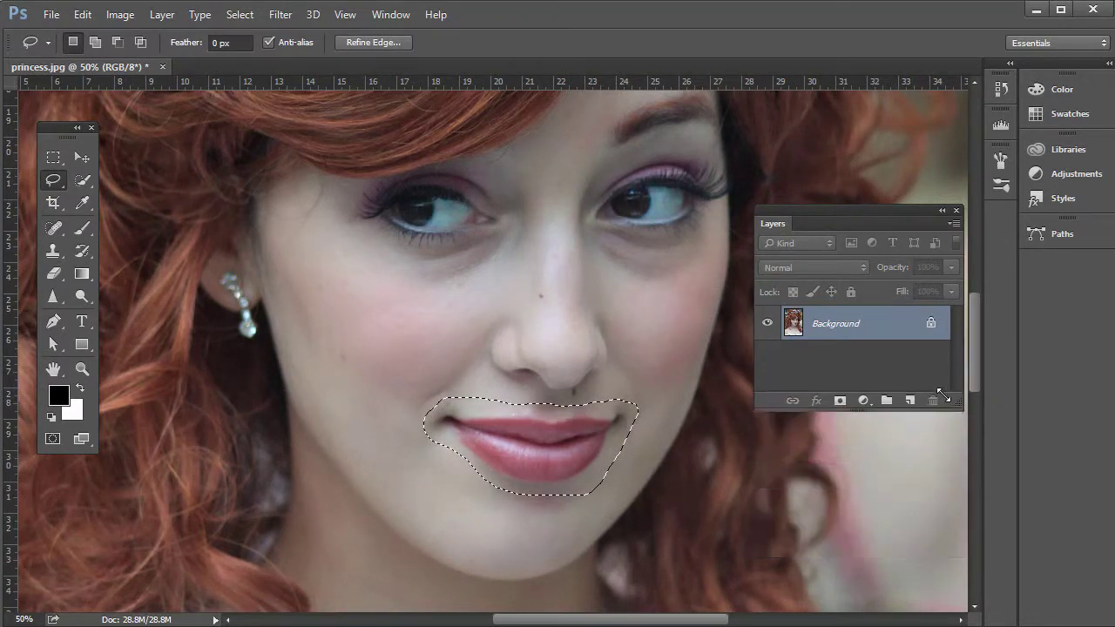
pyautogui.click(863, 391)
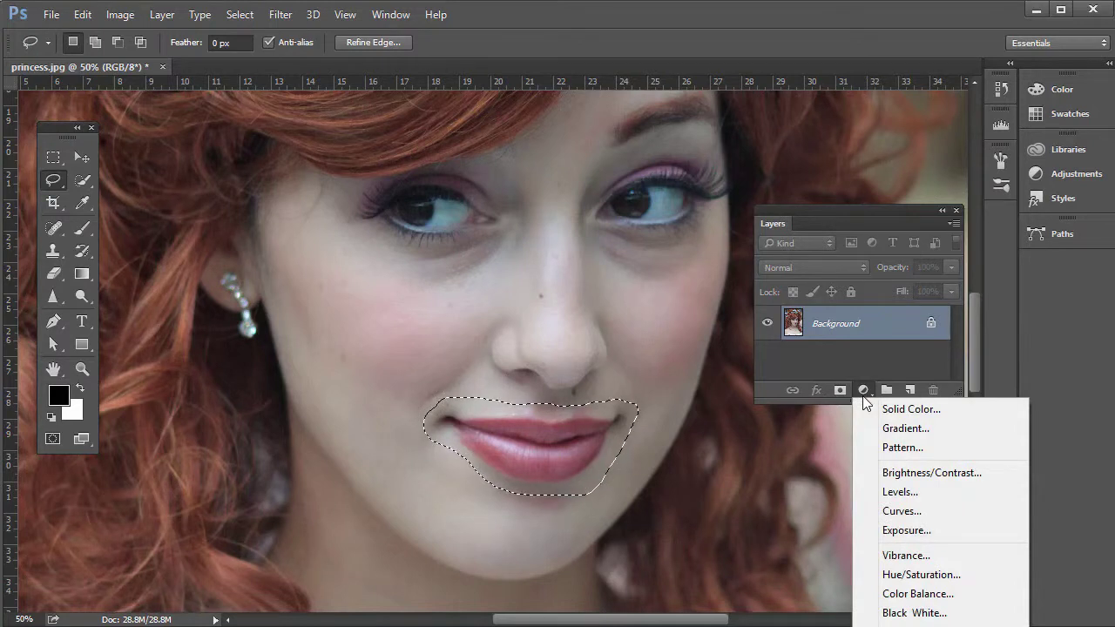
# Add a lip-masked Hue/Saturation layer and drag on the lips to boost Reds saturation
pyautogui.click(915, 578)
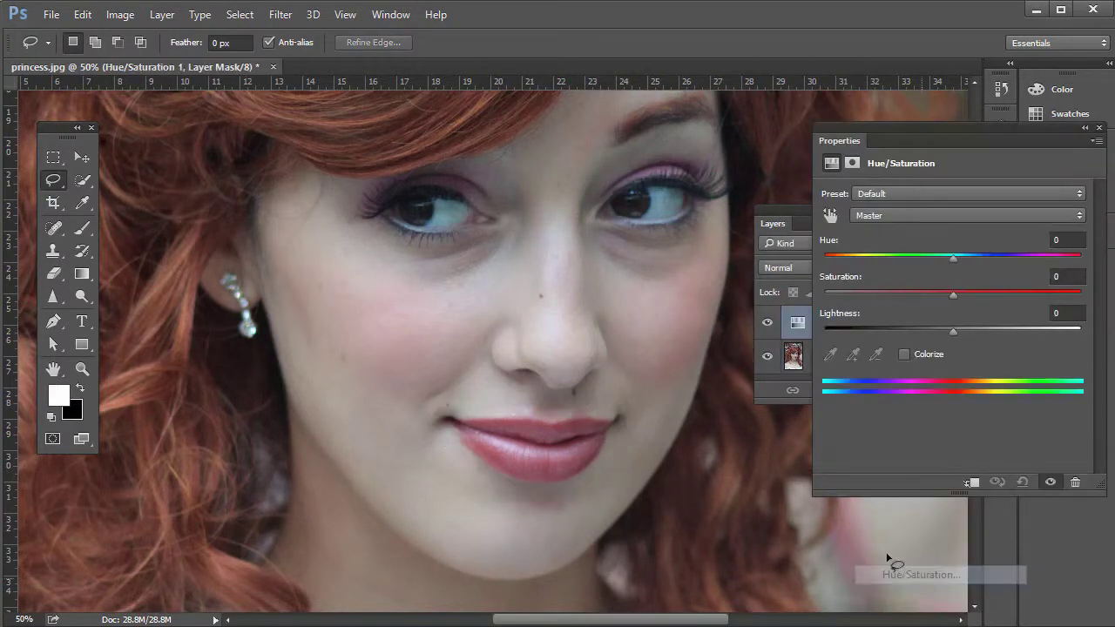
pyautogui.click(829, 220)
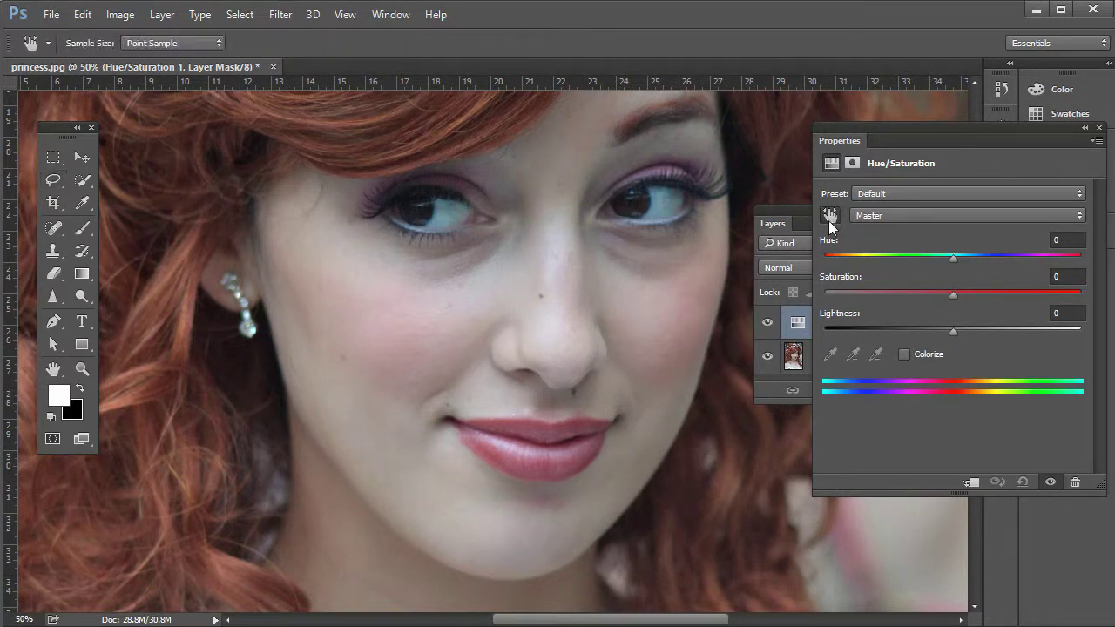
pyautogui.moveTo(901, 129); pyautogui.dragTo(957, 154)
pyautogui.click(535, 428)
pyautogui.moveTo(535, 427); pyautogui.dragTo(560, 436)
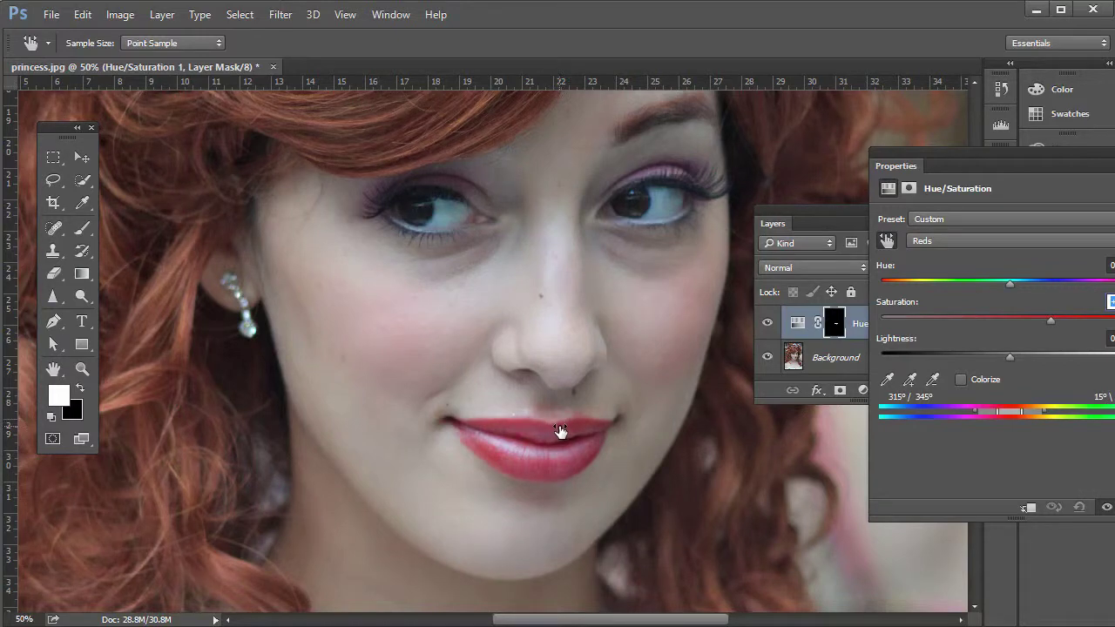
# Raise the lips' Reds saturation to +37 and bring the Layers panel back to front
pyautogui.moveTo(1048, 158); pyautogui.dragTo(1011, 158)
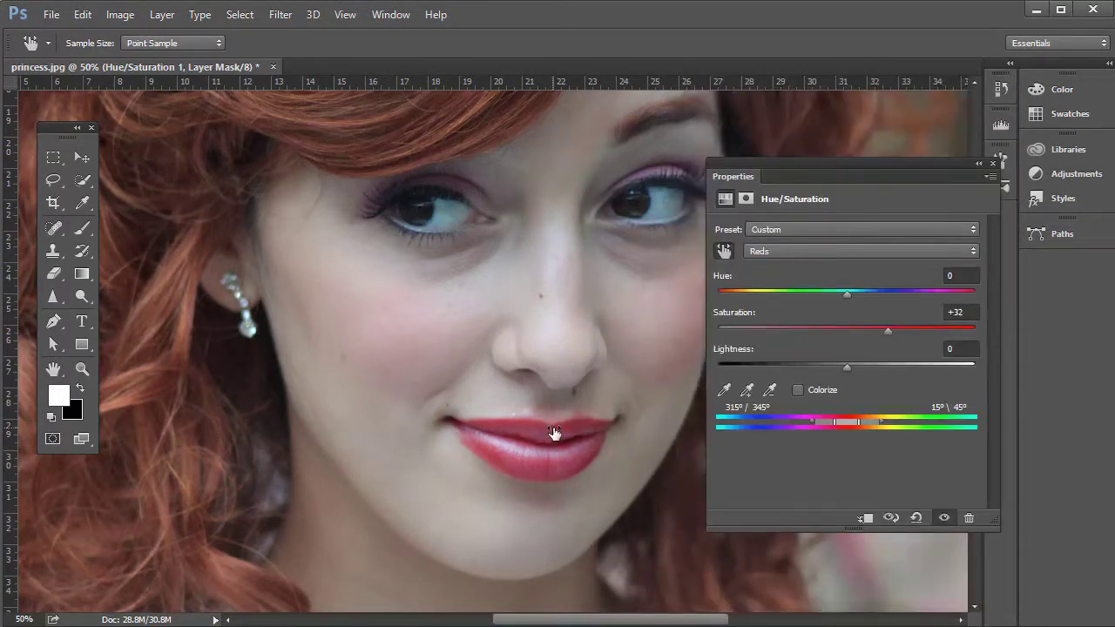
pyautogui.moveTo(553, 433)
pyautogui.mouseDown()
pyautogui.moveTo(565, 430)
pyautogui.moveTo(545, 443)
pyautogui.moveTo(558, 437)
pyautogui.mouseUp()
pyautogui.moveTo(825, 165); pyautogui.dragTo(883, 154)
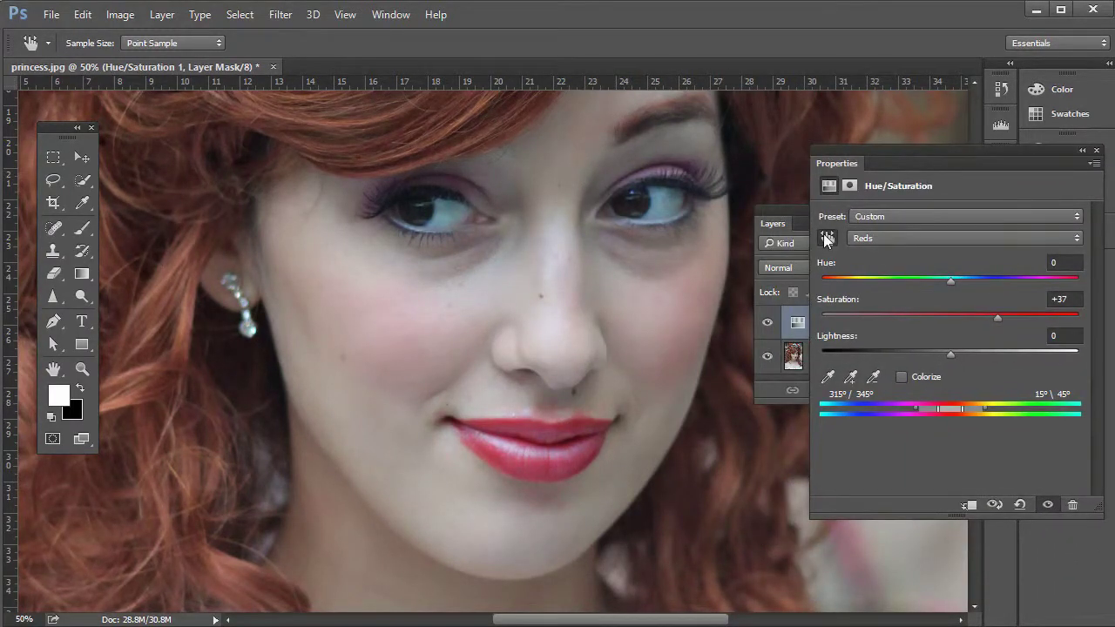
pyautogui.click(802, 224)
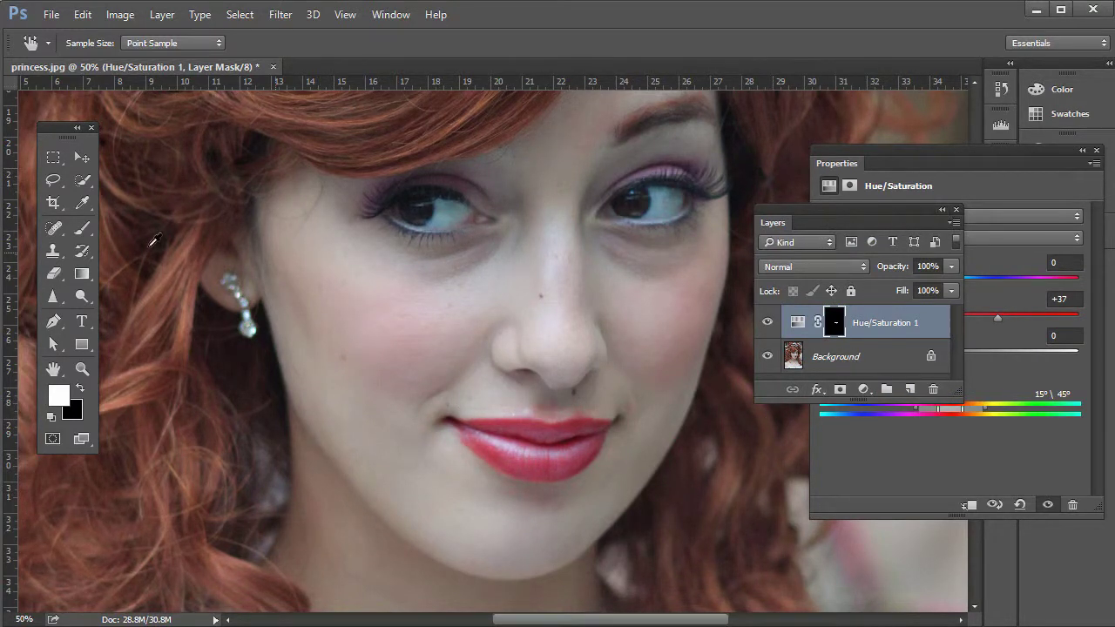
# Select the Brush tool with black as the foreground colour
pyautogui.click(82, 228)
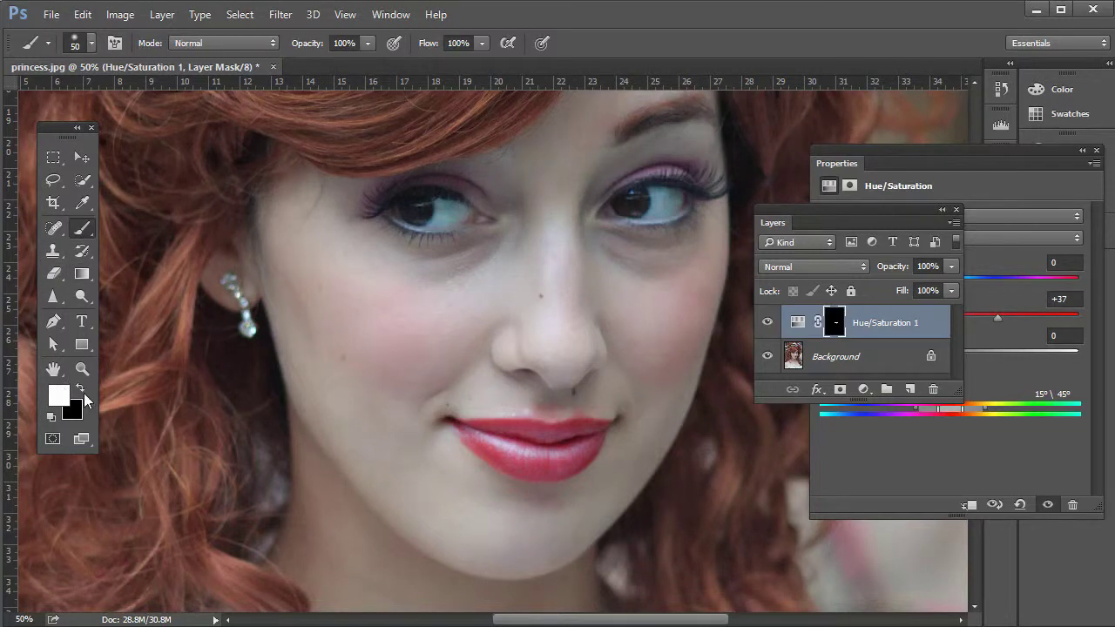
pyautogui.click(80, 391)
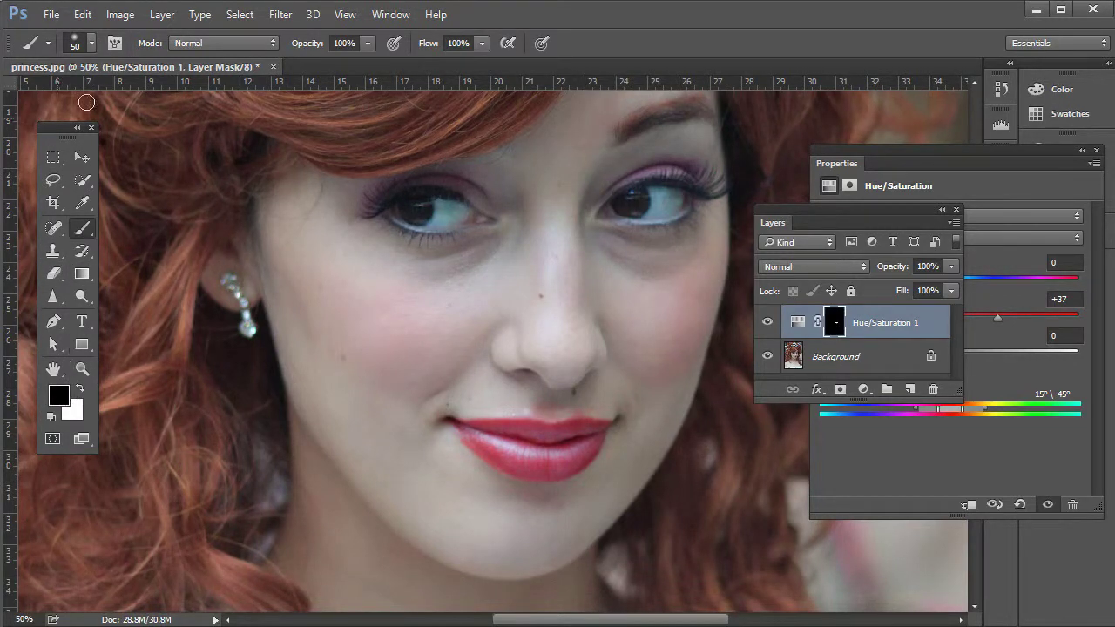
pyautogui.click(90, 43)
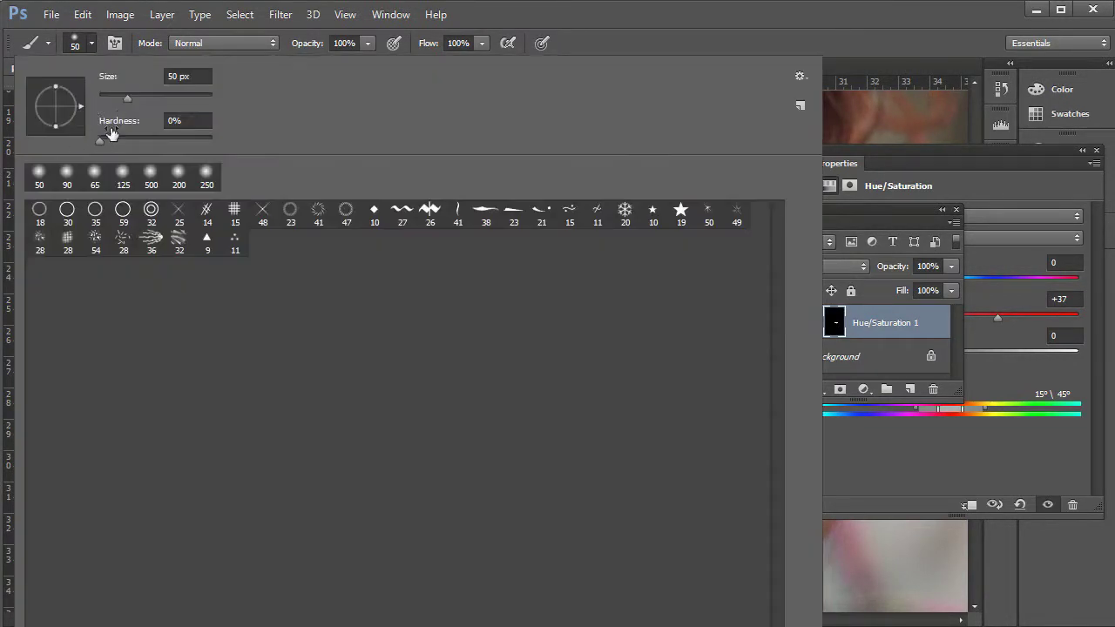
pyautogui.click(92, 43)
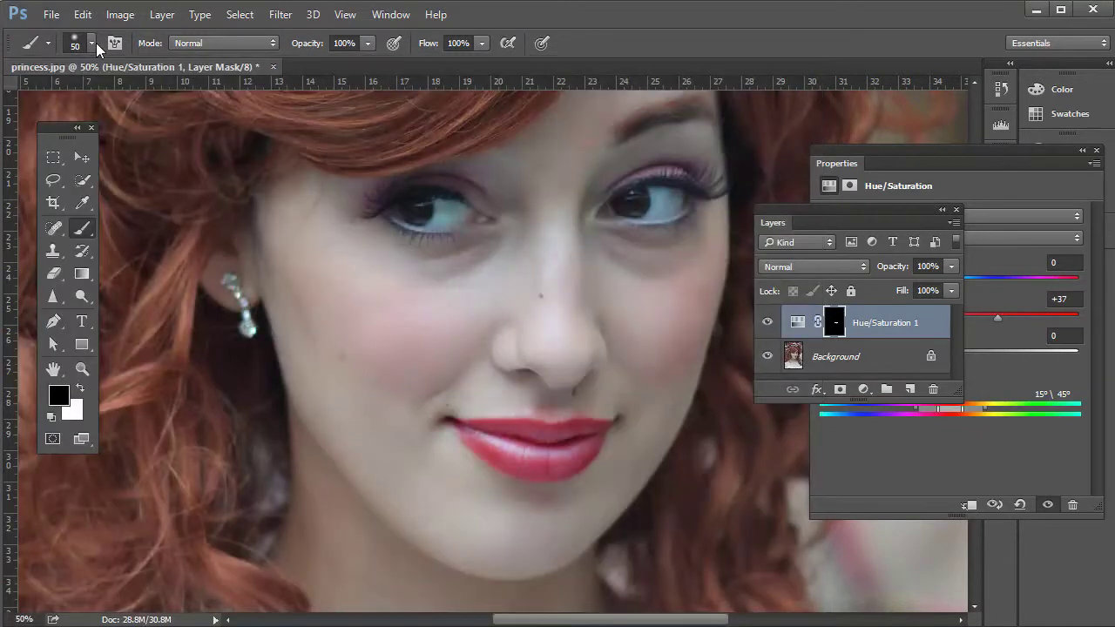
# Paint black to trim the lip mask's lower edges, then set layer opacity to 68%
pyautogui.click(836, 325)
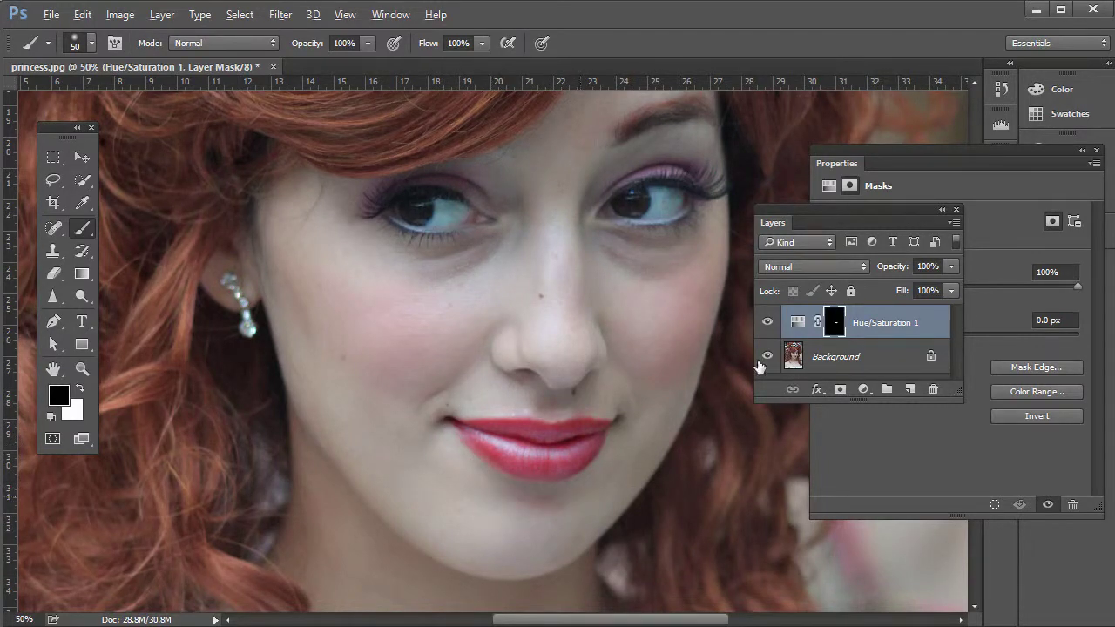
pyautogui.keyDown('alt'); pyautogui.click(834, 326); pyautogui.keyUp('alt')
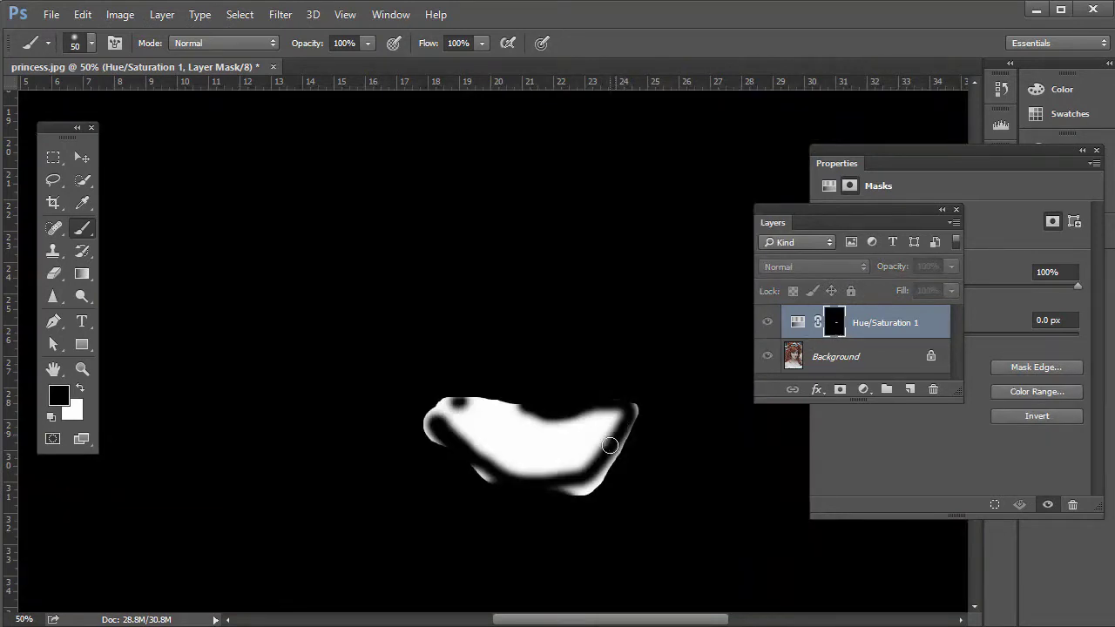
pyautogui.moveTo(621, 447)
pyautogui.mouseDown()
pyautogui.moveTo(565, 493)
pyautogui.moveTo(604, 474)
pyautogui.mouseUp()
pyautogui.moveTo(480, 480)
pyautogui.mouseDown()
pyautogui.moveTo(465, 462)
pyautogui.moveTo(505, 482)
pyautogui.mouseUp()
pyautogui.keyDown('alt'); pyautogui.click(834, 324); pyautogui.keyUp('alt')
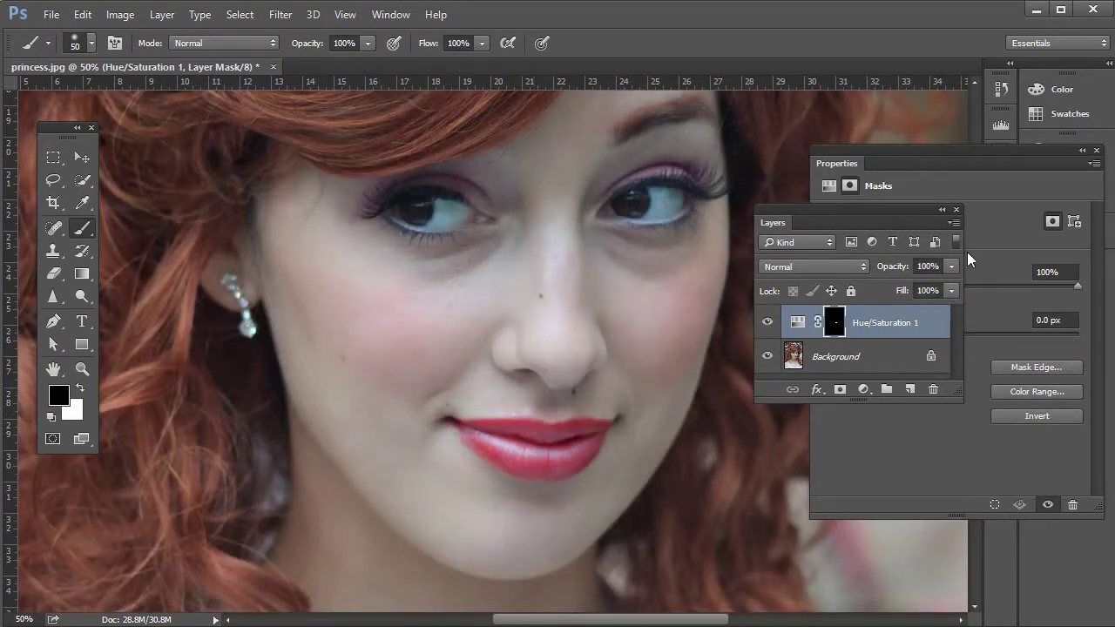
pyautogui.moveTo(955, 269); pyautogui.dragTo(922, 288)
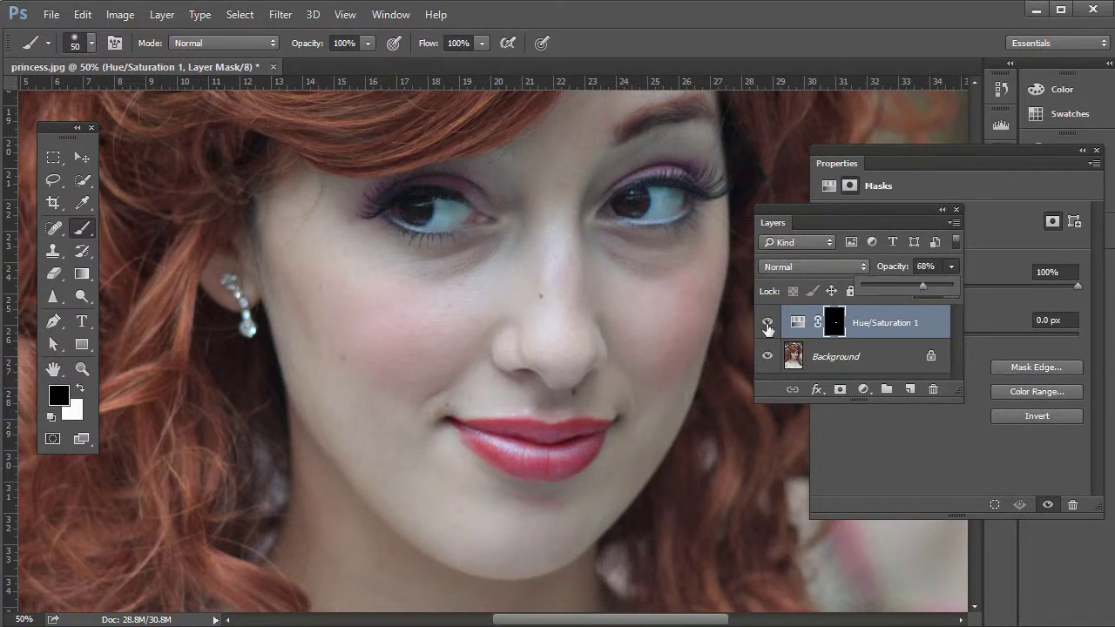
# Colorize the Hue/Saturation layer with Hue 321 and Saturation 25 for pink-purple lips
pyautogui.press('m')
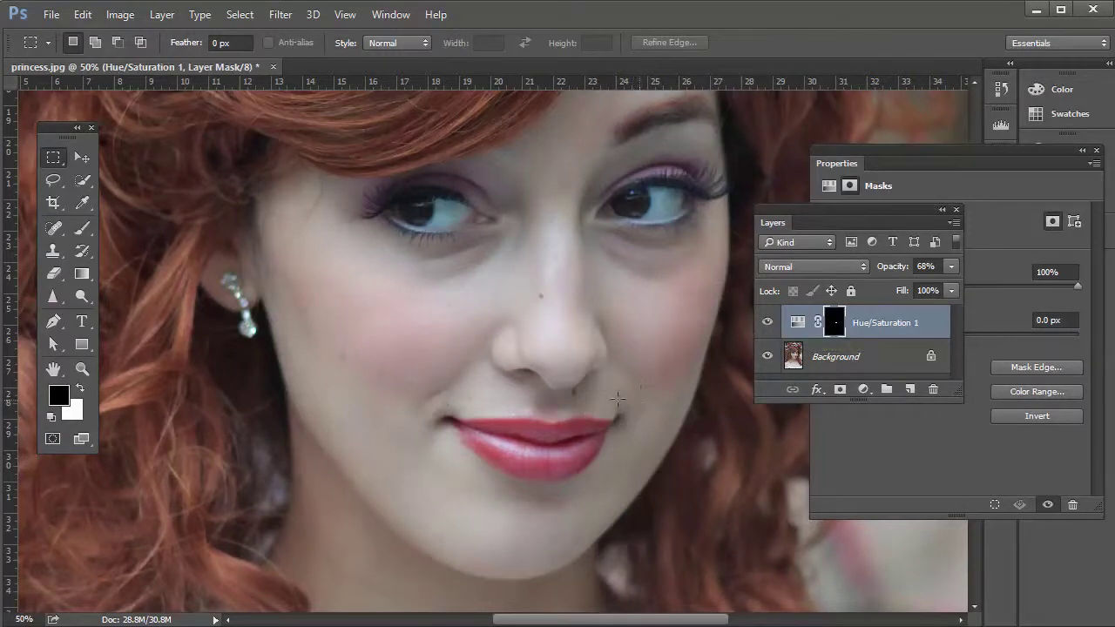
pyautogui.click(1008, 163)
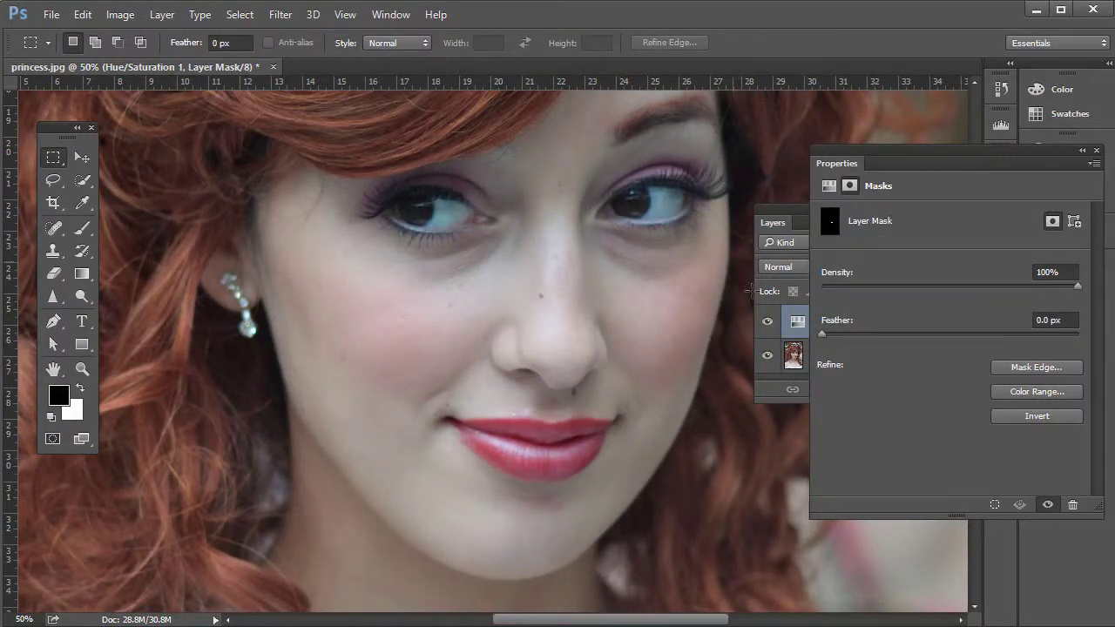
pyautogui.click(800, 328)
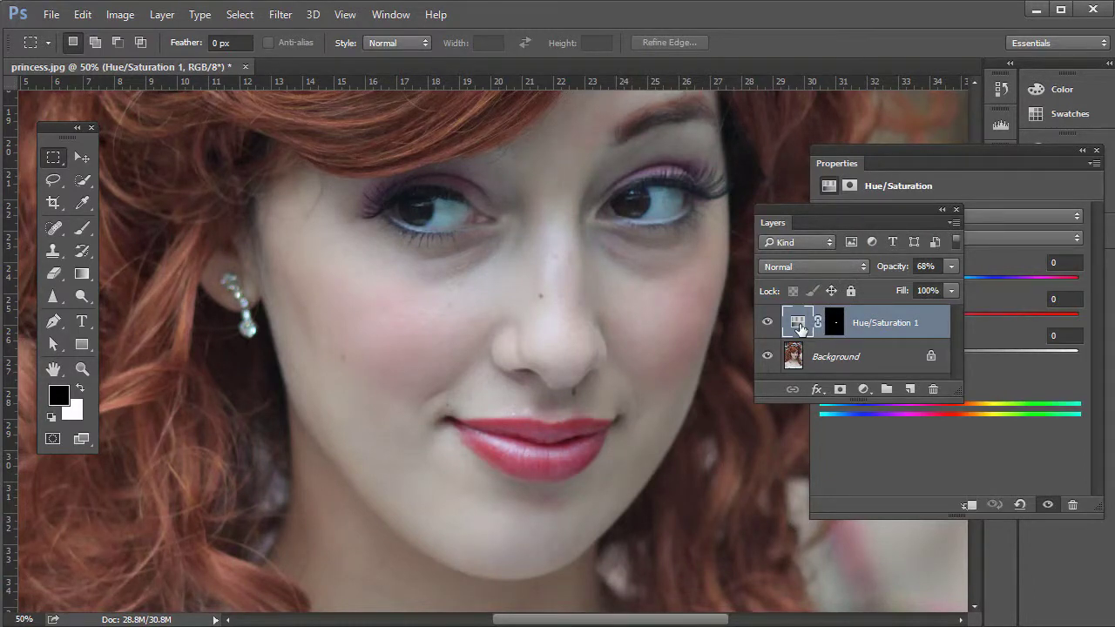
pyautogui.click(1010, 168)
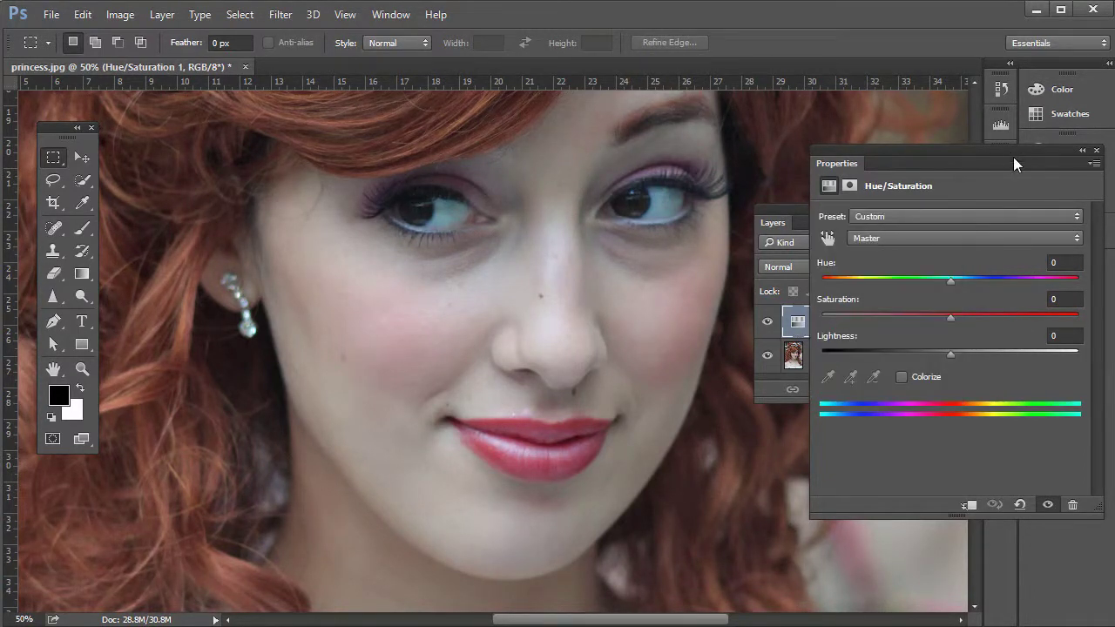
pyautogui.click(902, 377)
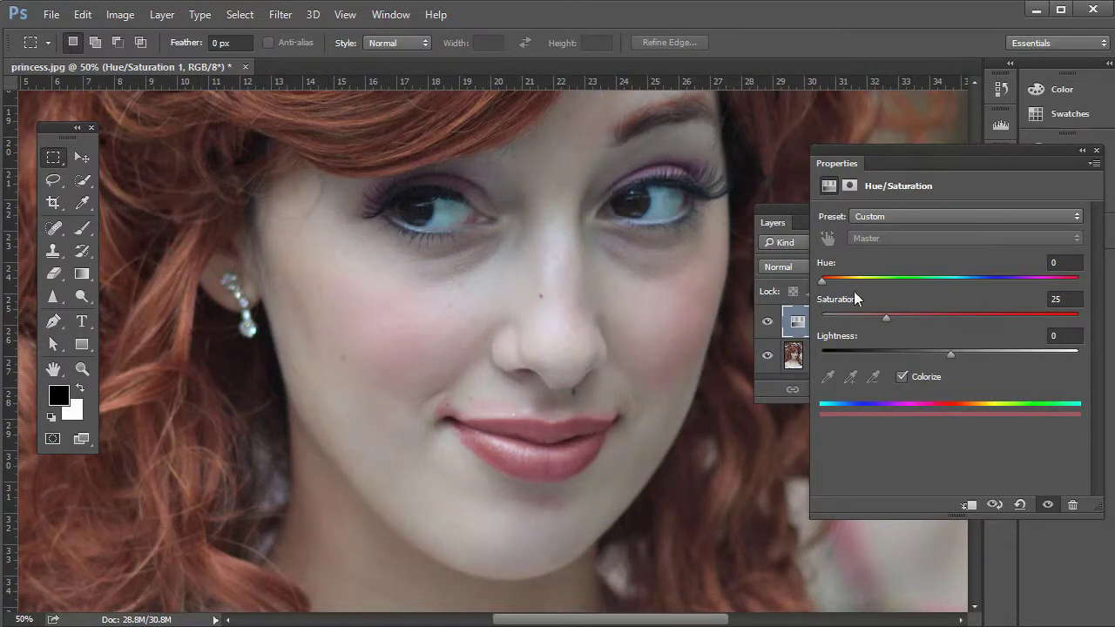
pyautogui.moveTo(828, 291); pyautogui.dragTo(989, 283)
# Toggle the Hue/Saturation 1 layer to compare, then delete it, leaving only Background
pyautogui.click(83, 228)
pyautogui.click(797, 222)
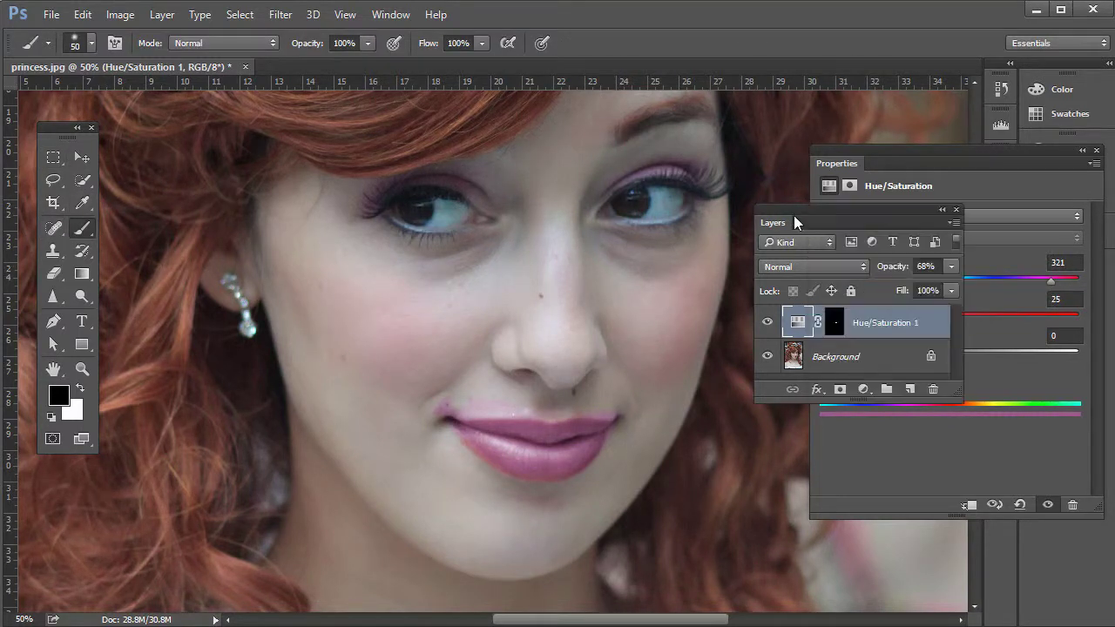
pyautogui.click(835, 322)
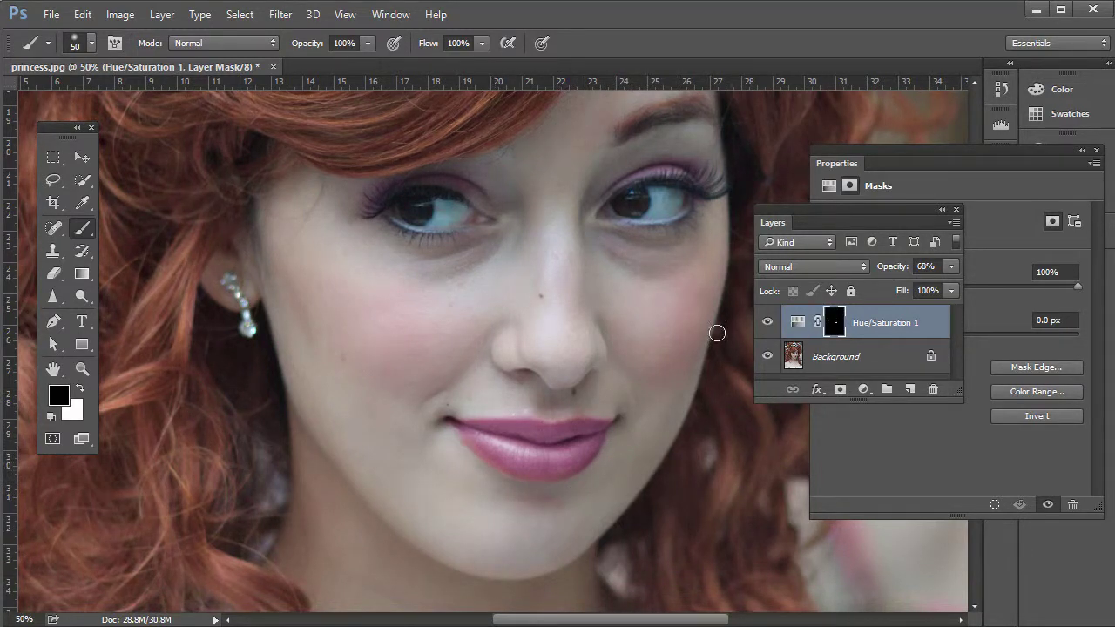
pyautogui.click(767, 323)
pyautogui.click(767, 324)
pyautogui.click(797, 323)
pyautogui.moveTo(797, 324); pyautogui.dragTo(933, 389)
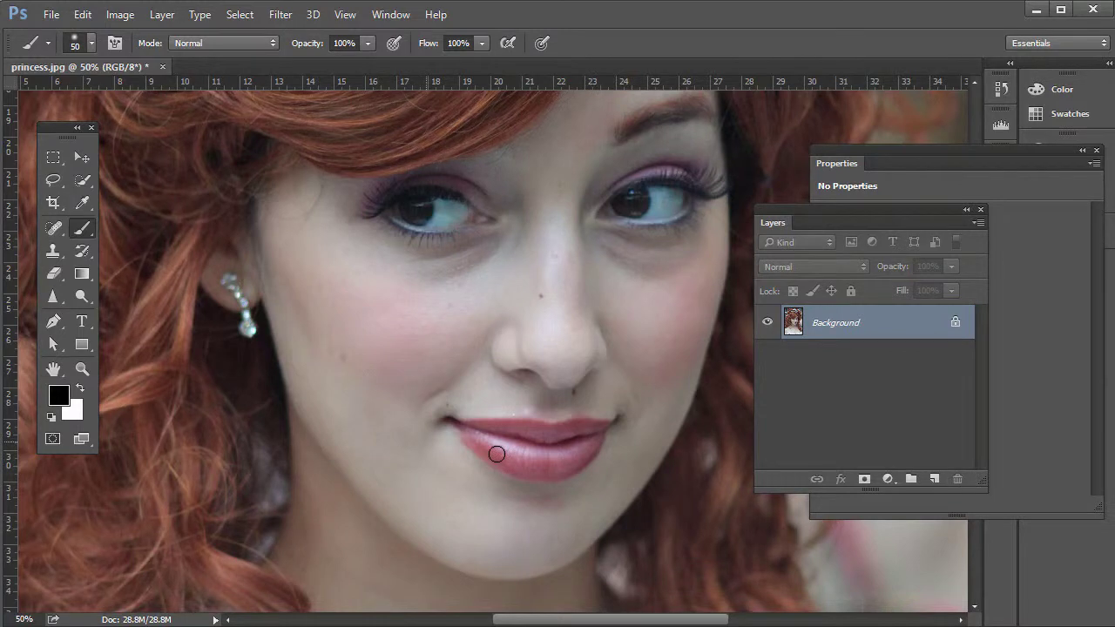
# Move the Layers panel up to make room and reopen the adjustment layer list
pyautogui.click(889, 481)
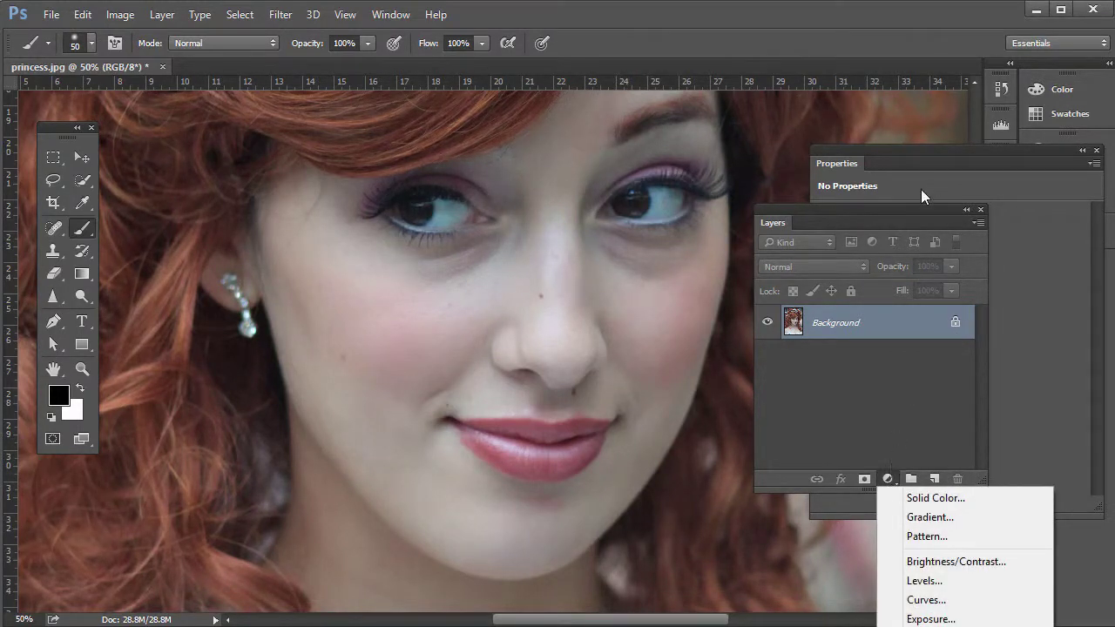
pyautogui.click(874, 207)
pyautogui.moveTo(871, 208); pyautogui.dragTo(850, 41)
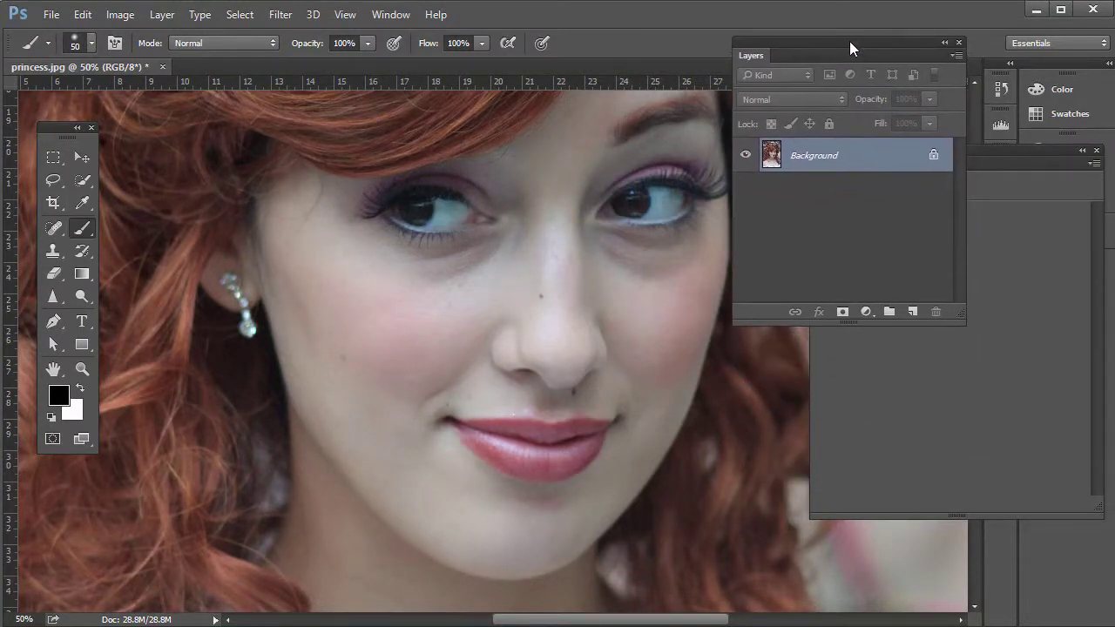
pyautogui.click(867, 312)
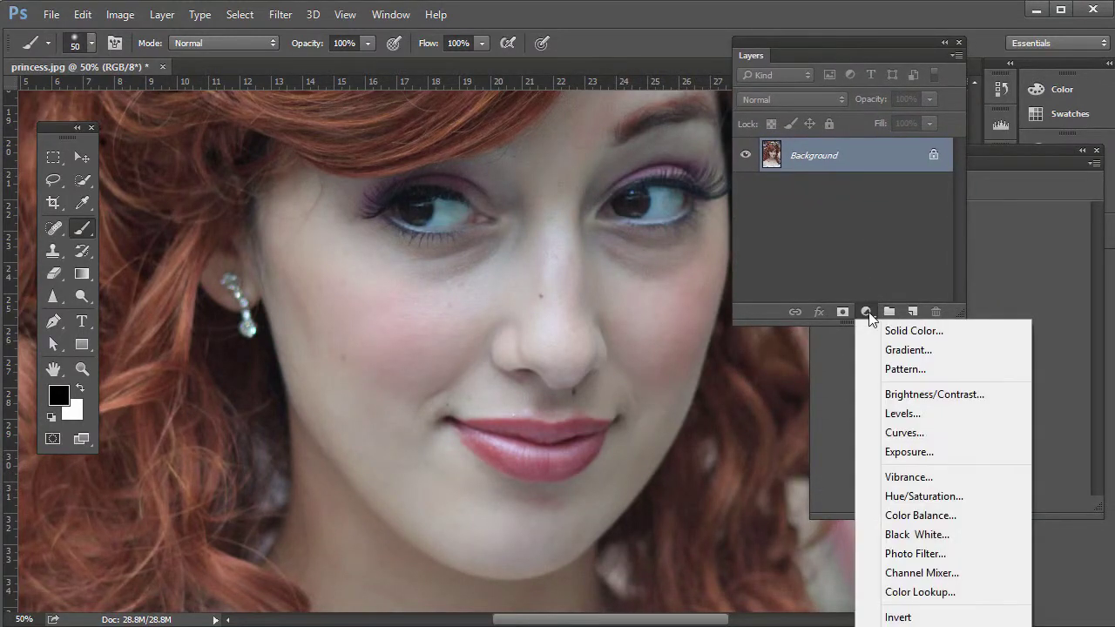
pyautogui.click(847, 41)
pyautogui.moveTo(816, 40); pyautogui.dragTo(800, 4)
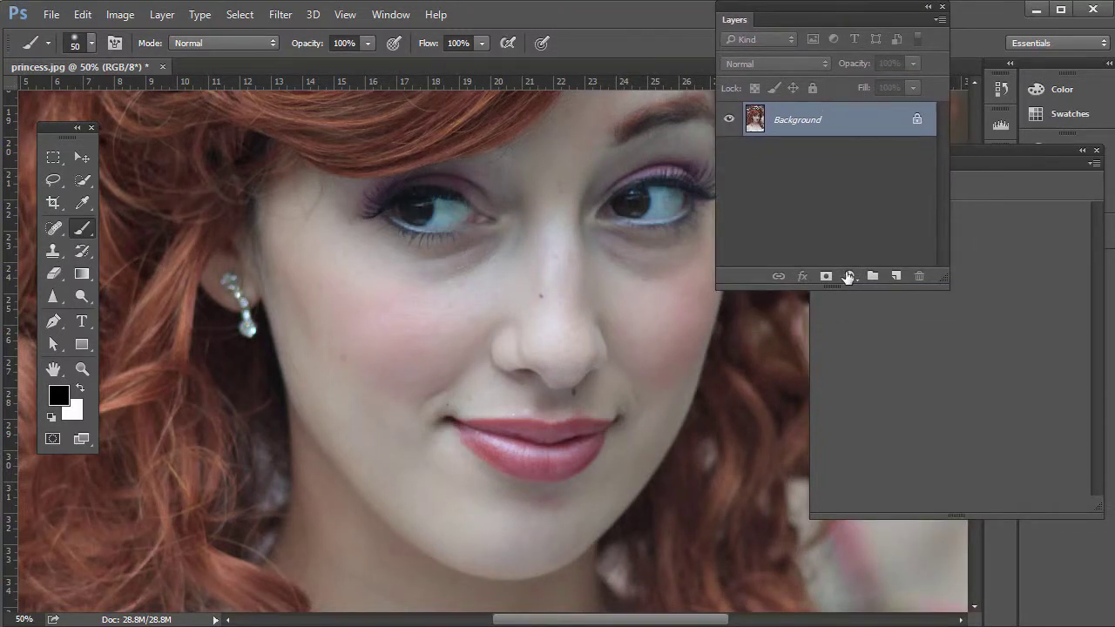
pyautogui.click(849, 276)
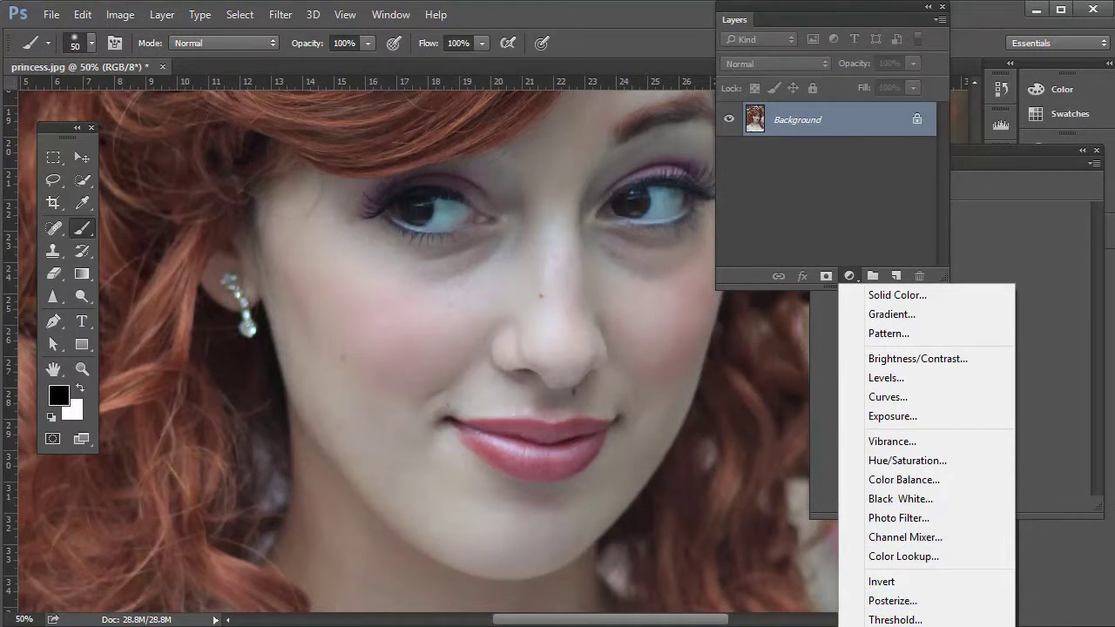
# Add a Selective Color layer shifting Reds to Cyan -55 and Magenta +36
pyautogui.click(906, 569)
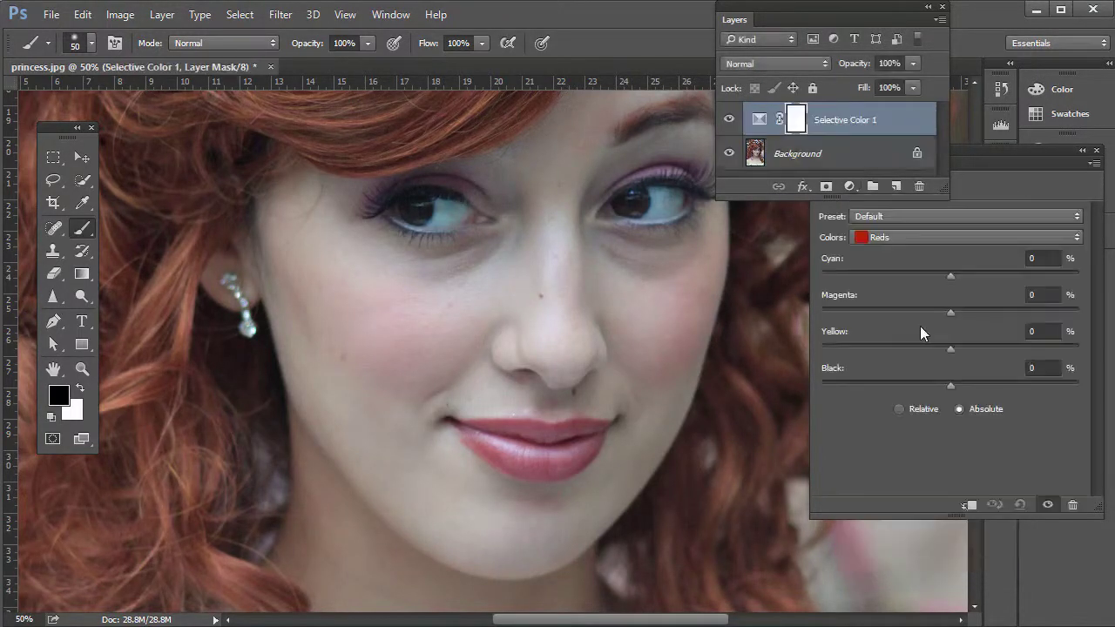
pyautogui.click(882, 239)
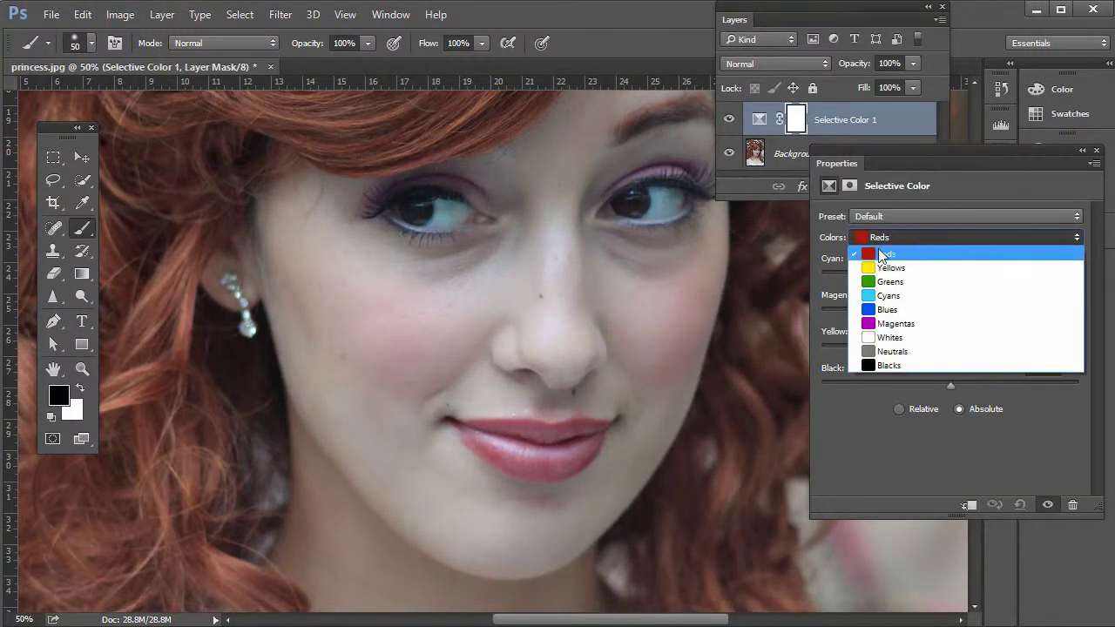
pyautogui.click(879, 251)
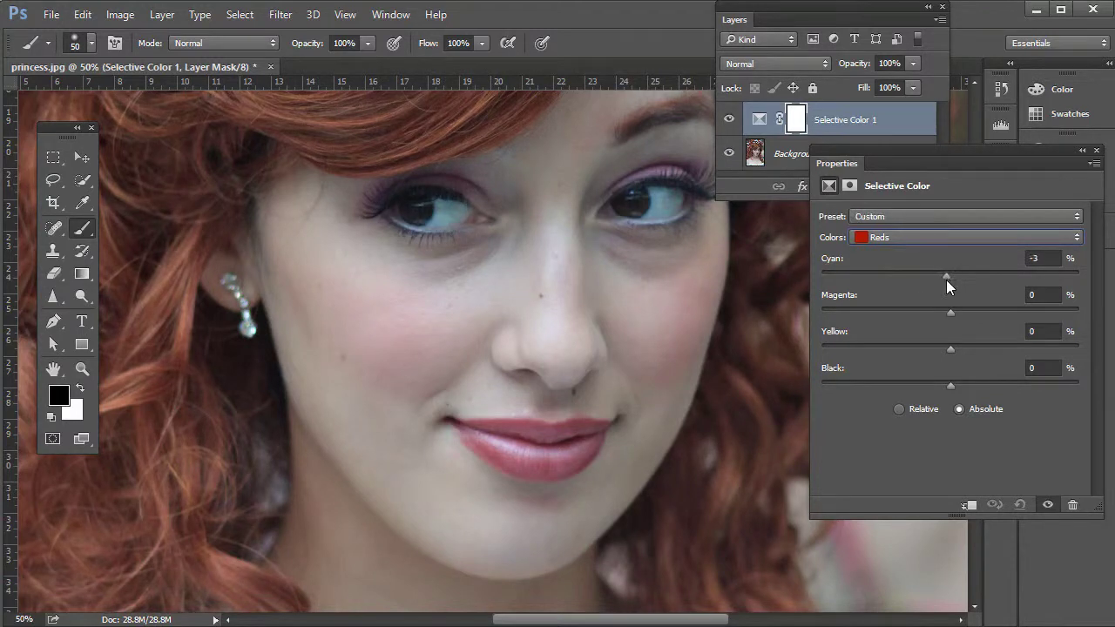
pyautogui.moveTo(880, 277)
pyautogui.mouseDown()
pyautogui.moveTo(1010, 280)
pyautogui.moveTo(888, 281)
pyautogui.mouseUp()
pyautogui.moveTo(952, 309); pyautogui.dragTo(992, 313)
pyautogui.moveTo(955, 163); pyautogui.dragTo(968, 235)
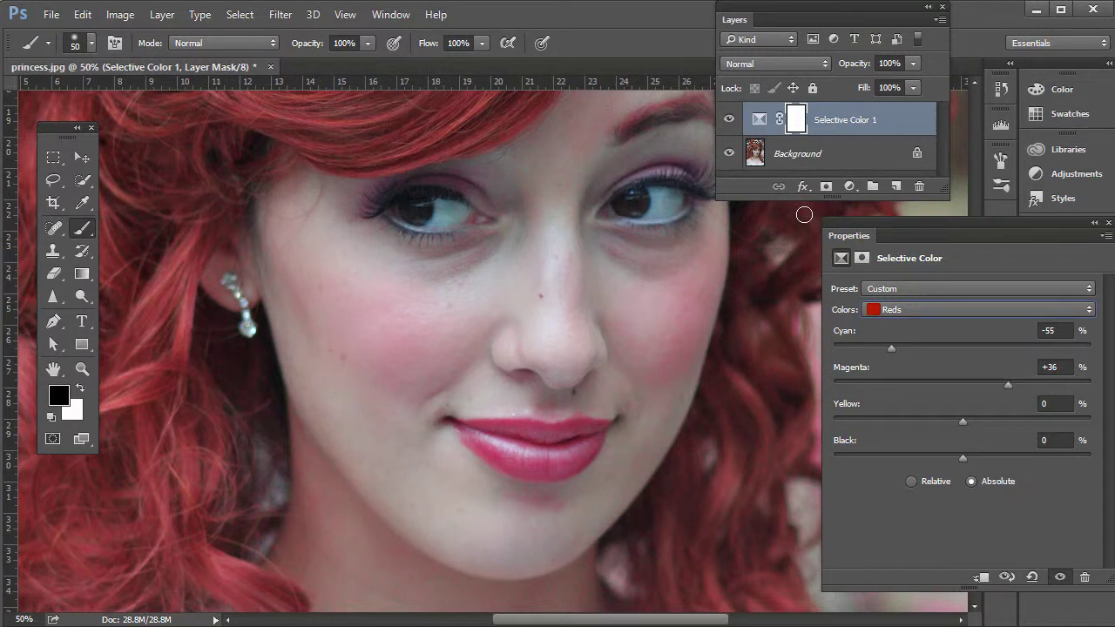
# Invert the Selective Color mask to black and make white the foreground colour
pyautogui.click(796, 120)
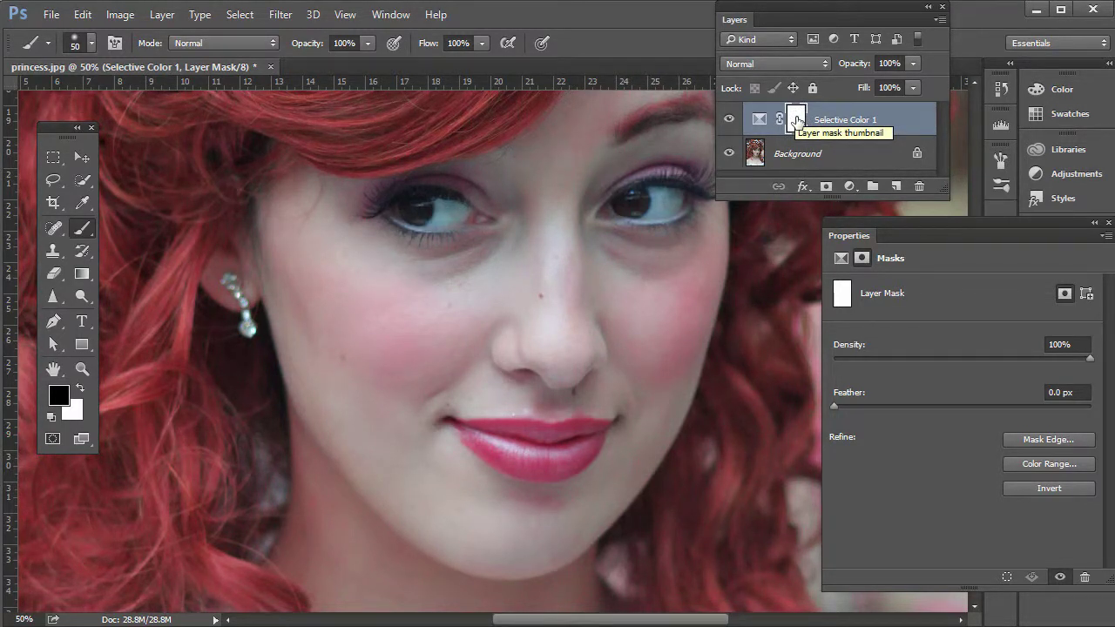
pyautogui.hotkey('ctrl', 'i')
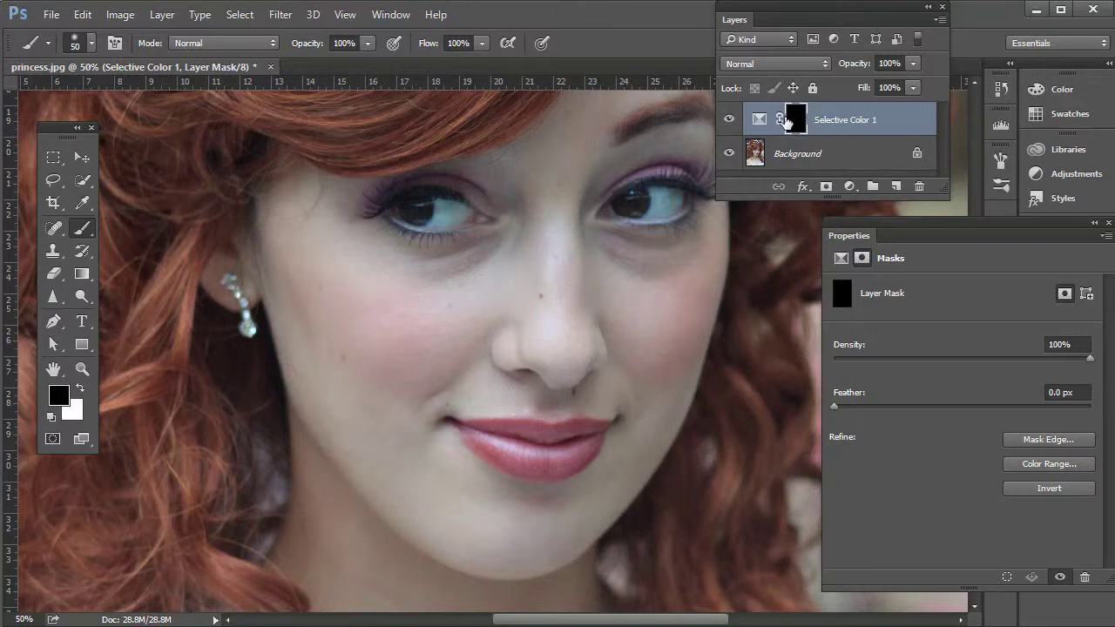
pyautogui.press('x')
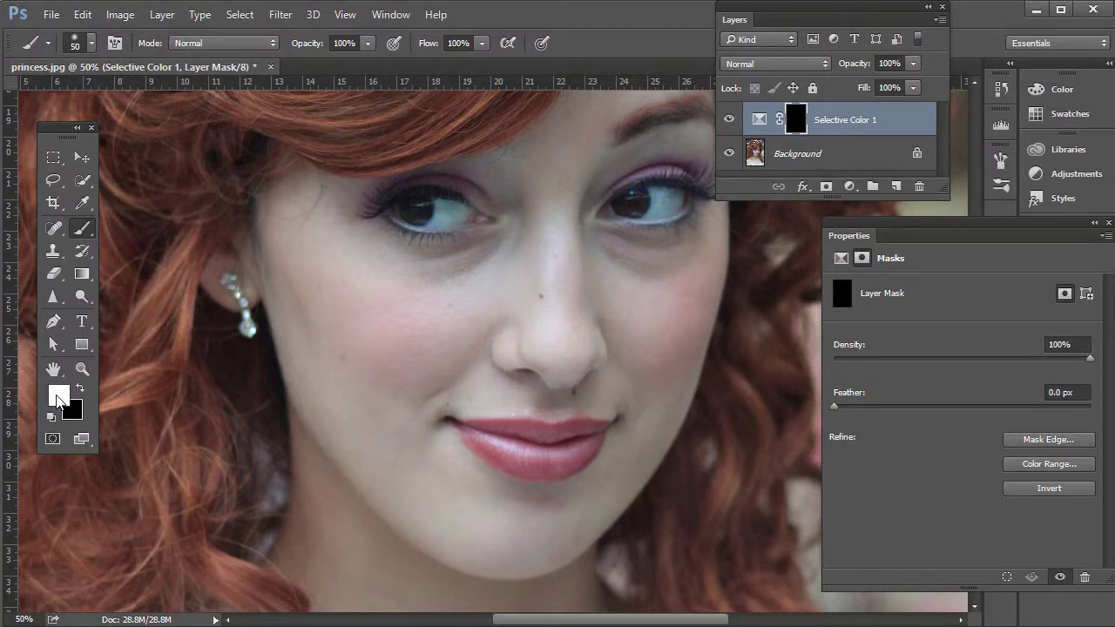
# Paint white over the upper and lower lips on the mask, resizing the brush between 35 and 70
pyautogui.moveTo(584, 429)
pyautogui.mouseDown()
pyautogui.moveTo(475, 428)
pyautogui.moveTo(493, 452)
pyautogui.moveTo(515, 457)
pyautogui.moveTo(497, 438)
pyautogui.moveTo(529, 455)
pyautogui.mouseUp()
pyautogui.press('[')
pyautogui.press('[')
pyautogui.press('[')
pyautogui.moveTo(596, 433); pyautogui.dragTo(577, 463)
pyautogui.press(']')
pyautogui.press(']')
pyautogui.press(']')
pyautogui.press(']')
pyautogui.press(']')
pyautogui.moveTo(546, 460)
pyautogui.mouseDown()
pyautogui.moveTo(535, 451)
pyautogui.moveTo(567, 459)
pyautogui.moveTo(512, 464)
pyautogui.mouseUp()
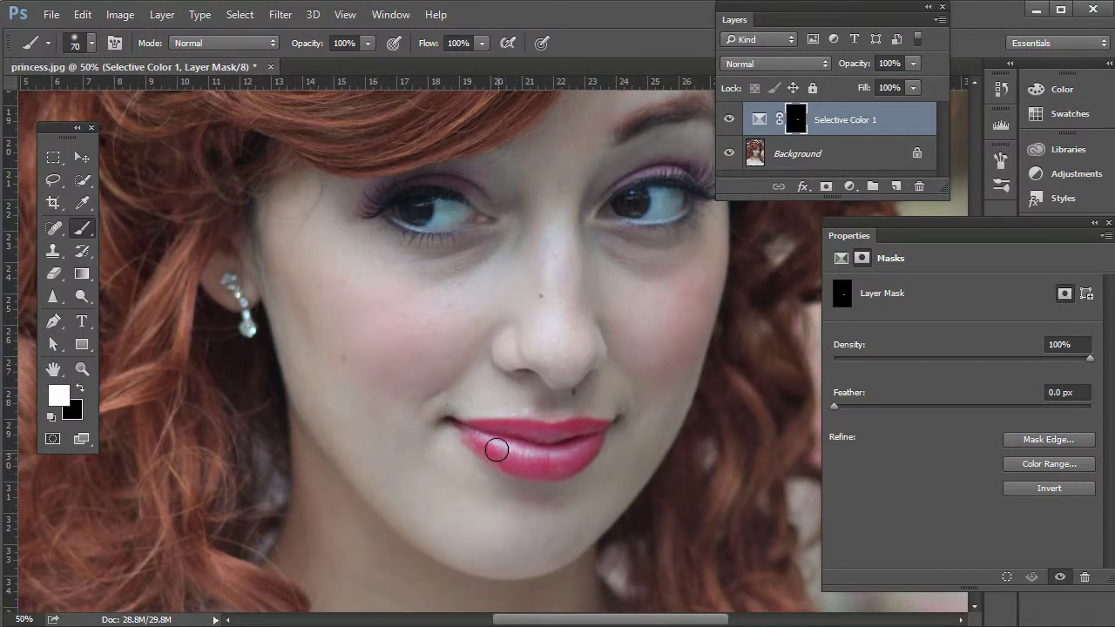
pyautogui.press('[')
pyautogui.press('[')
pyautogui.press('[')
pyautogui.press('[')
pyautogui.press(']')
pyautogui.press(']')
pyautogui.press(']')
pyautogui.moveTo(938, 226); pyautogui.dragTo(867, 261)
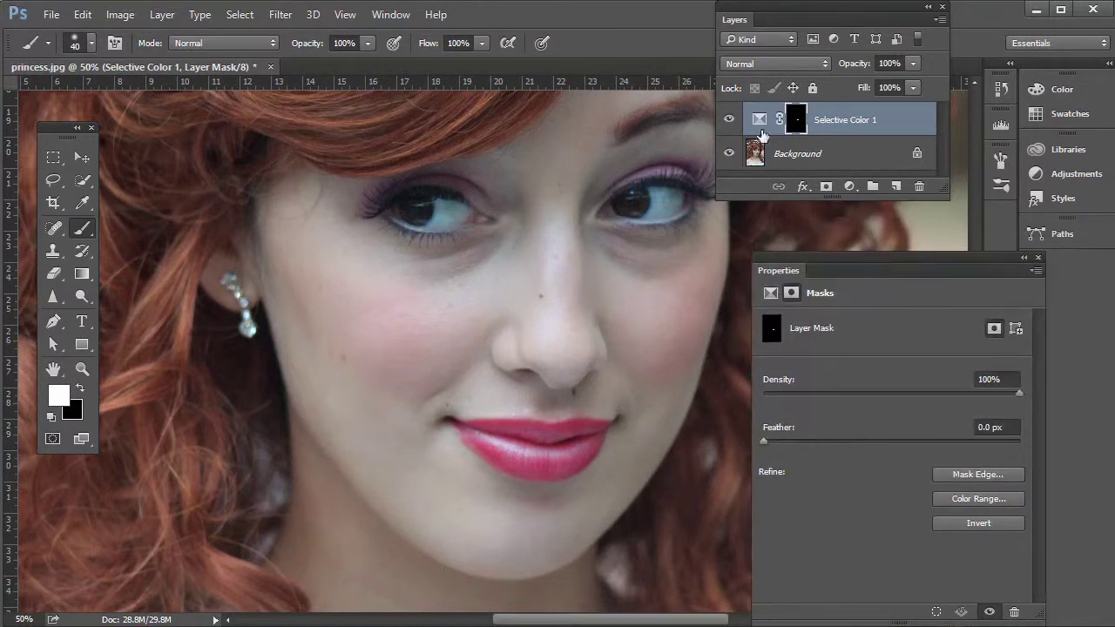
# Compare the Selective Color layer on and off, then set its opacity to 75%
pyautogui.click(729, 119)
pyautogui.click(730, 119)
pyautogui.click(913, 64)
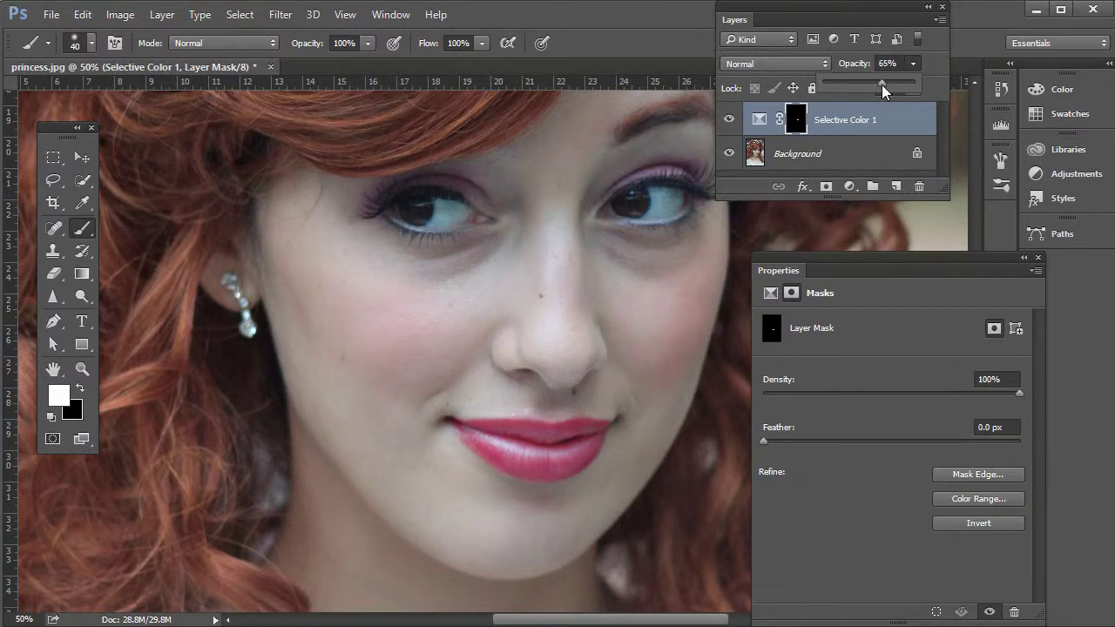
pyautogui.moveTo(880, 84); pyautogui.dragTo(891, 84)
pyautogui.click(917, 61)
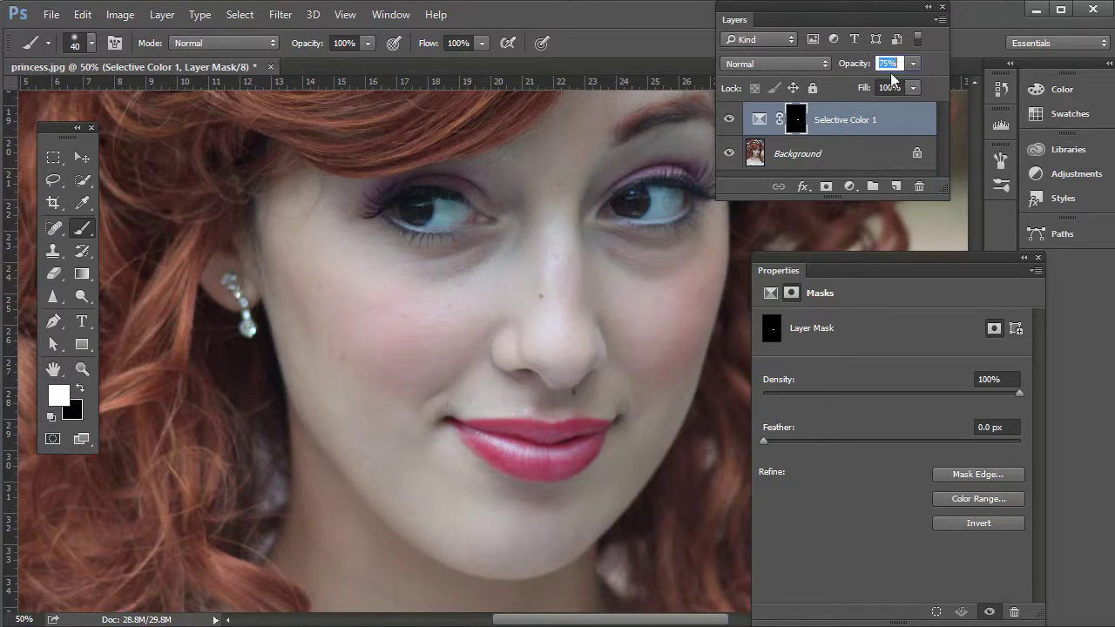
# Load the lip mask as a selection, feather it by 1 pixel, and add a new empty layer
pyautogui.click(798, 127)
pyautogui.keyDown('ctrl'); pyautogui.click(795, 127); pyautogui.keyUp('ctrl')
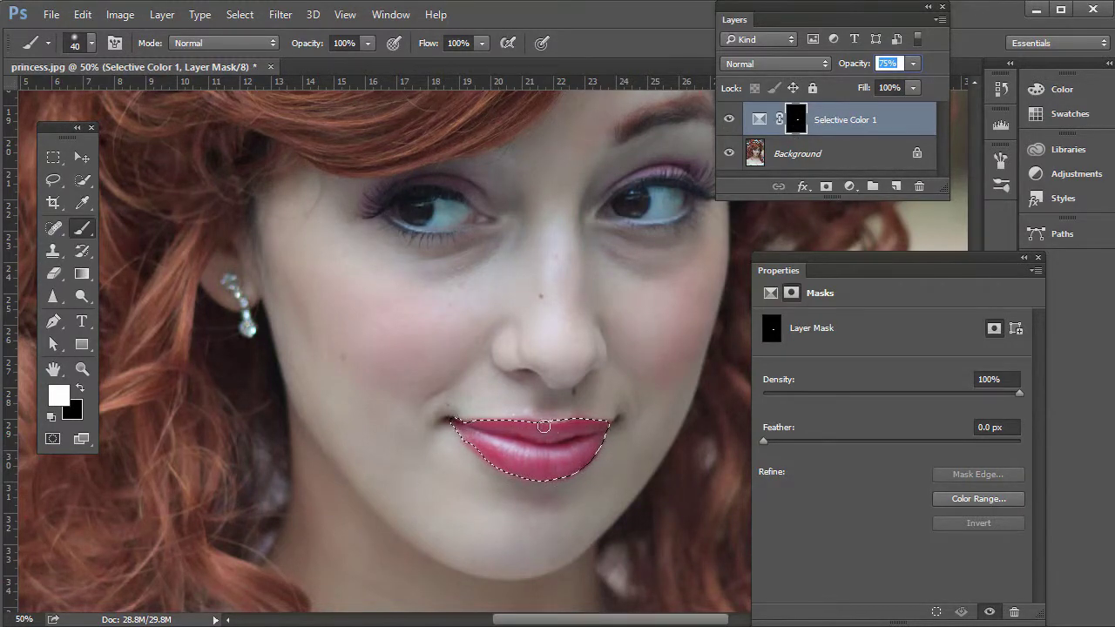
pyautogui.click(237, 15)
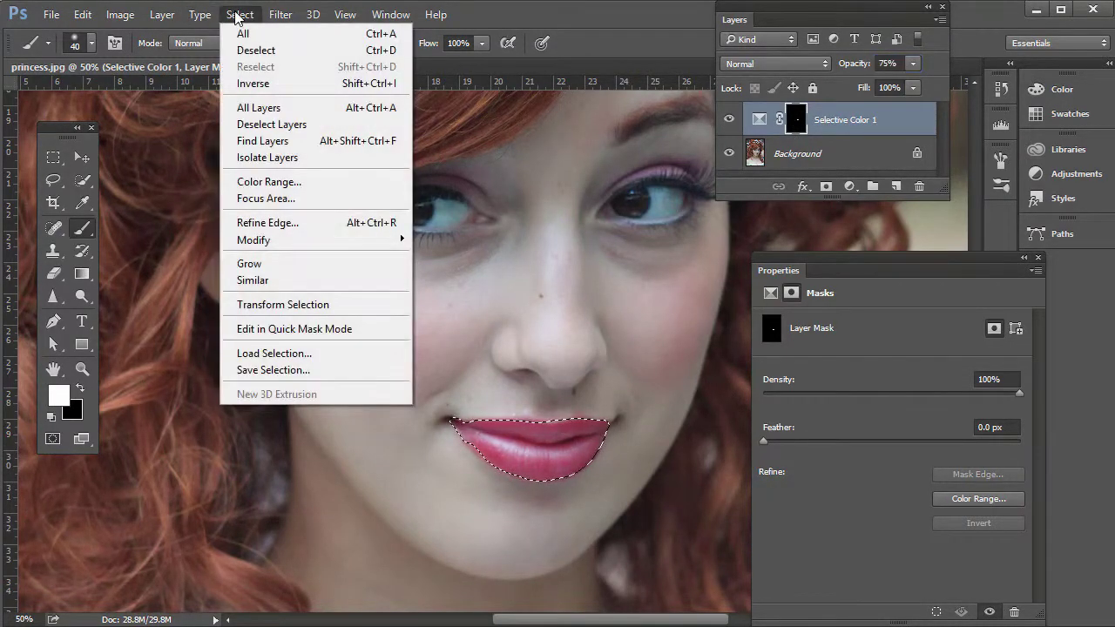
pyautogui.moveTo(393, 241)
pyautogui.click(433, 308)
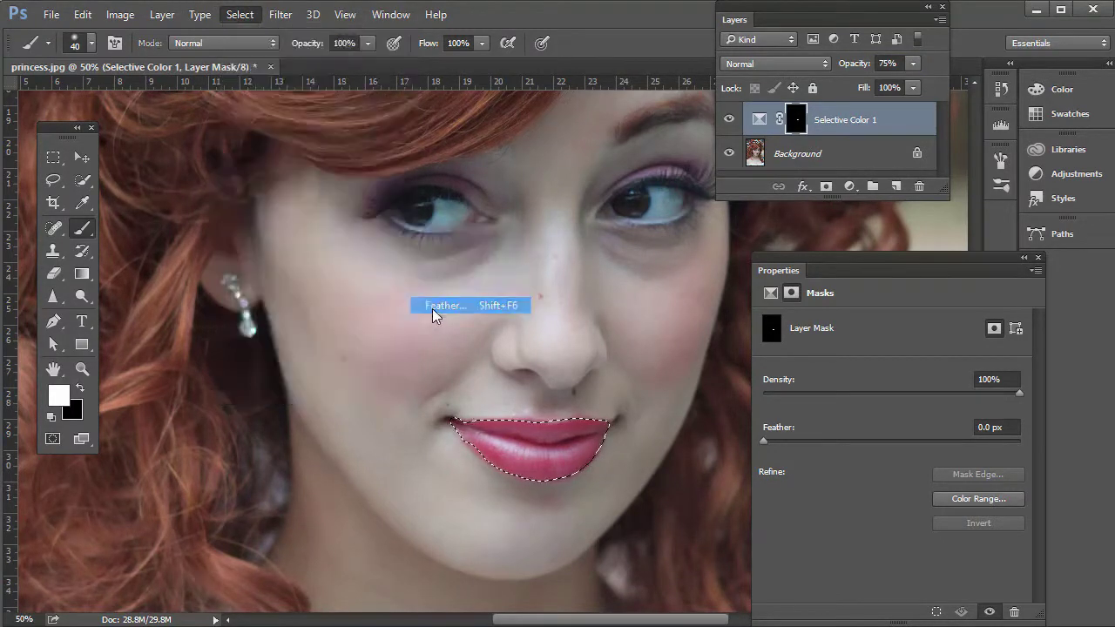
pyautogui.write('1')
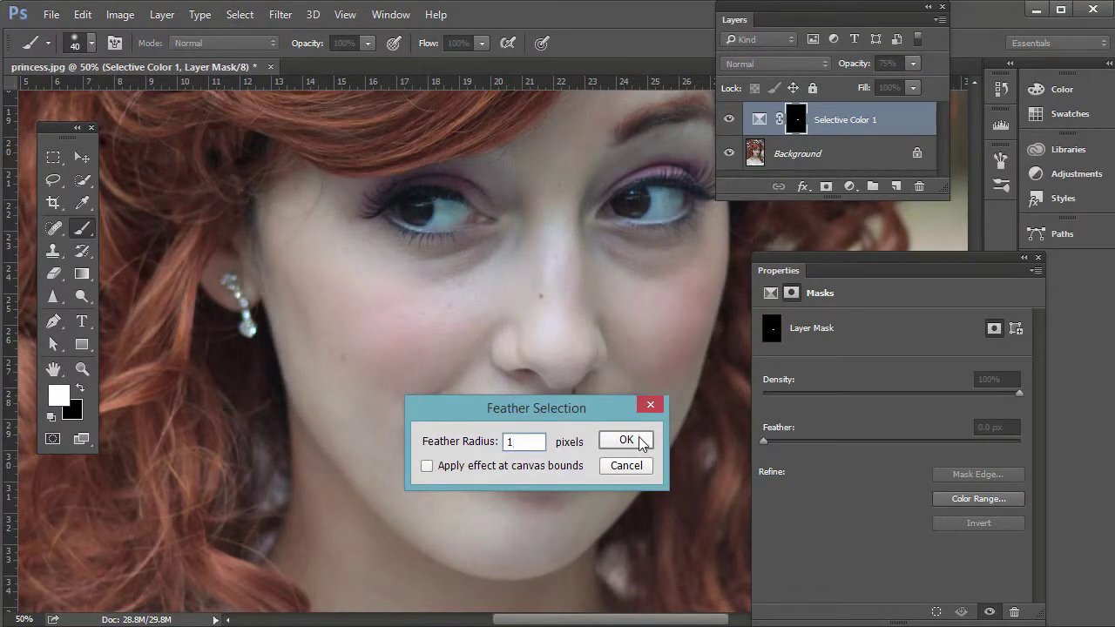
pyautogui.click(640, 440)
pyautogui.click(897, 186)
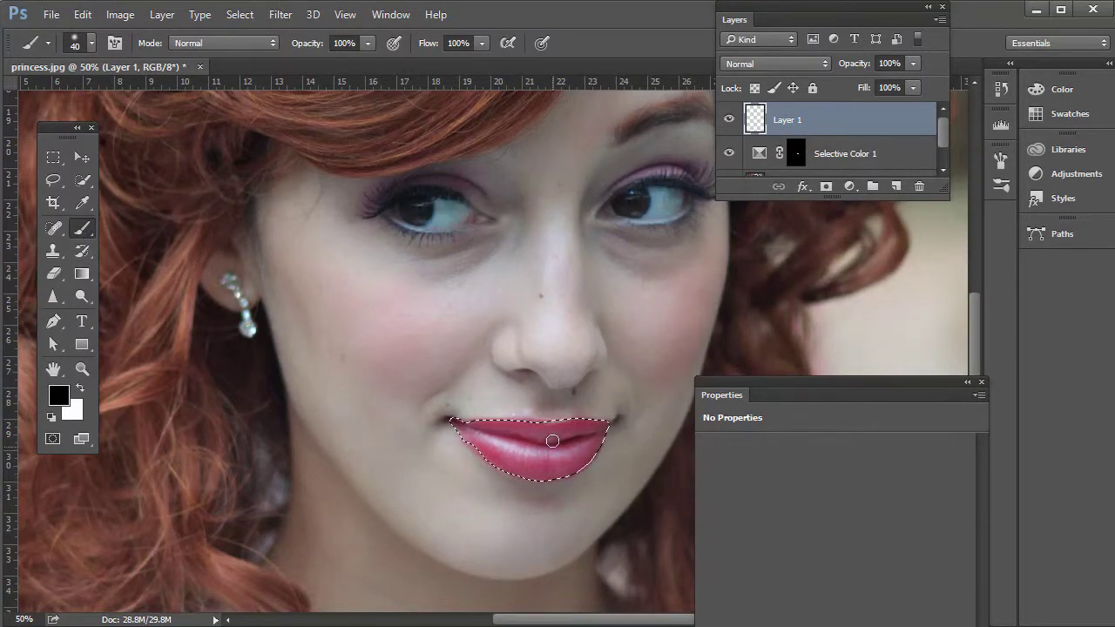
# Paint black over the lips with a size-70 brush and blend Layer 1 in Soft Light
pyautogui.press(']')
pyautogui.press(']')
pyautogui.press(']')
pyautogui.moveTo(567, 425)
pyautogui.mouseDown()
pyautogui.moveTo(510, 432)
pyautogui.moveTo(553, 461)
pyautogui.moveTo(590, 444)
pyautogui.moveTo(573, 441)
pyautogui.moveTo(571, 426)
pyautogui.moveTo(590, 431)
pyautogui.moveTo(550, 489)
pyautogui.mouseUp()
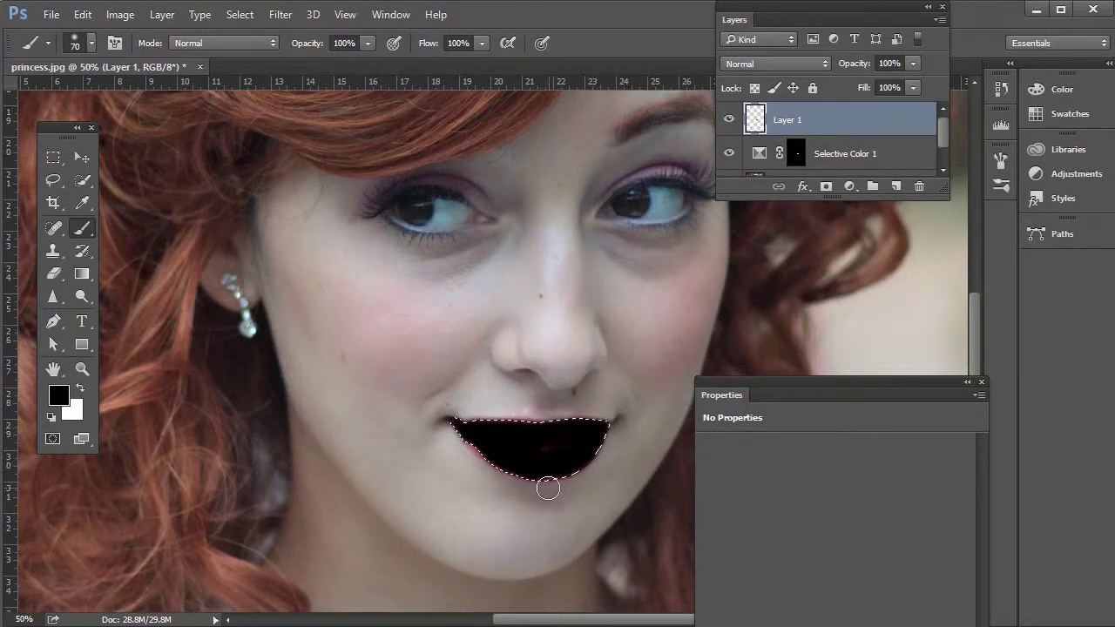
pyautogui.click(782, 65)
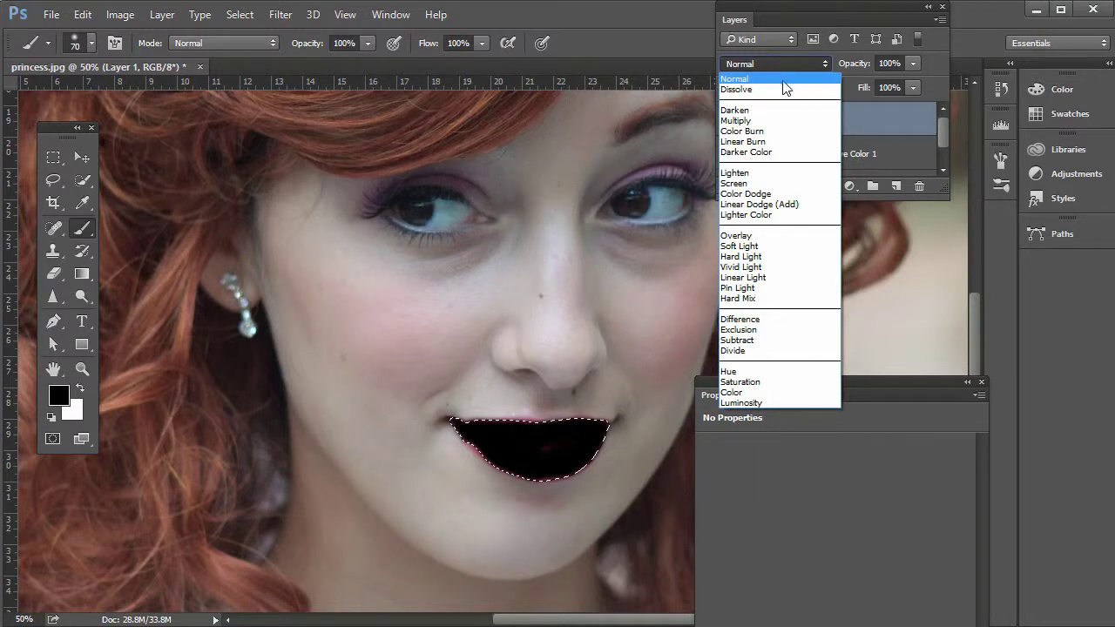
pyautogui.click(766, 247)
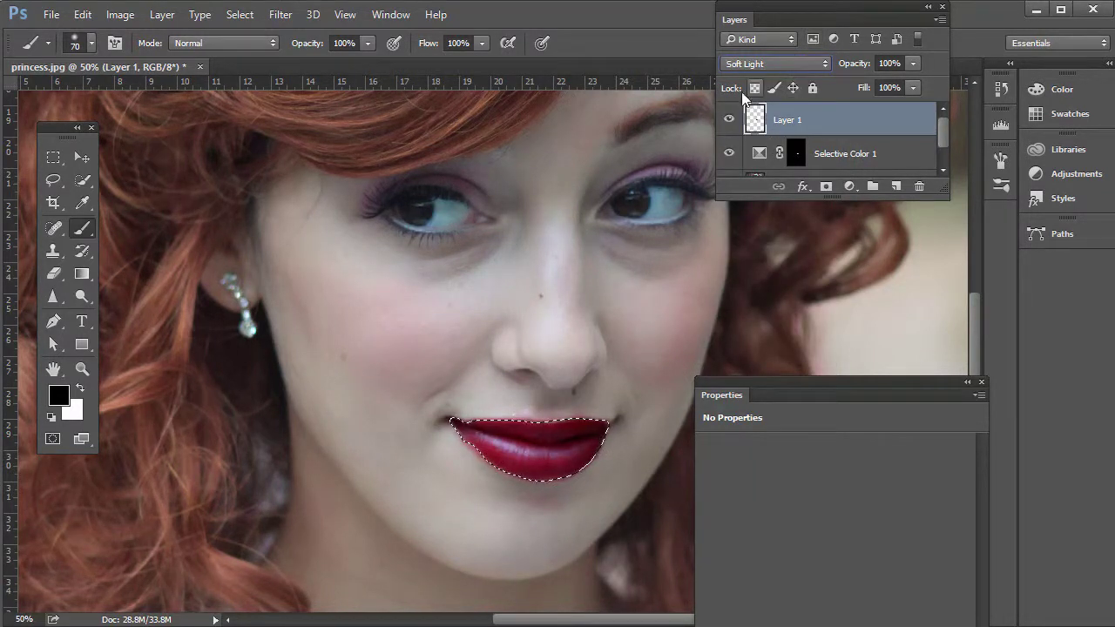
# Lower Layer 1 to 75% opacity, deselect the lips, and hide the layer to compare
pyautogui.click(913, 63)
pyautogui.moveTo(914, 82); pyautogui.dragTo(891, 88)
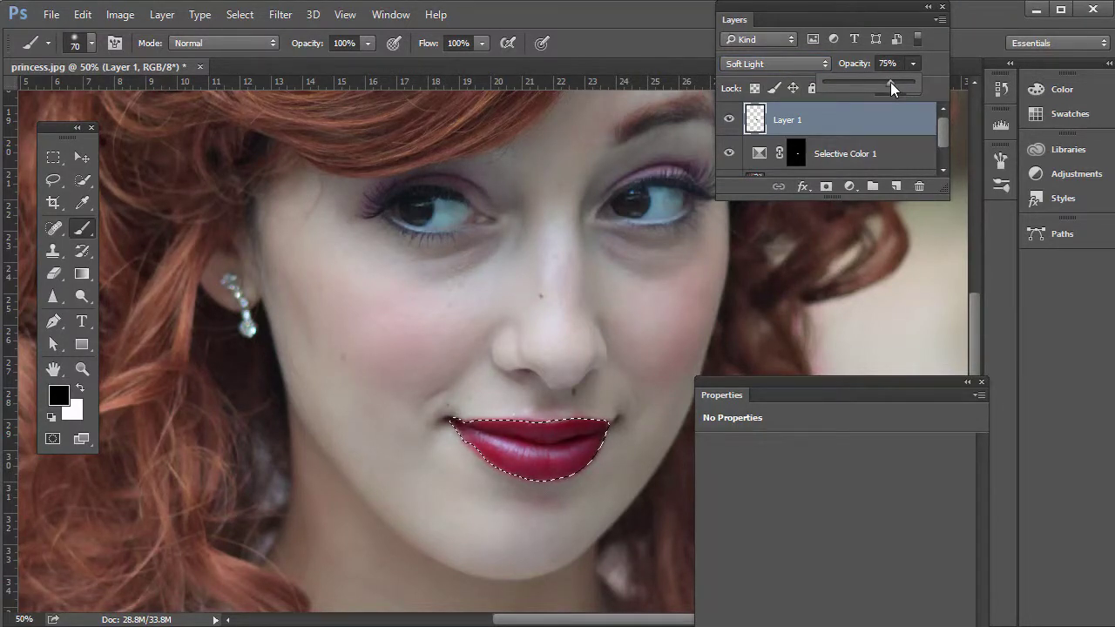
pyautogui.click(54, 158)
pyautogui.click(607, 424)
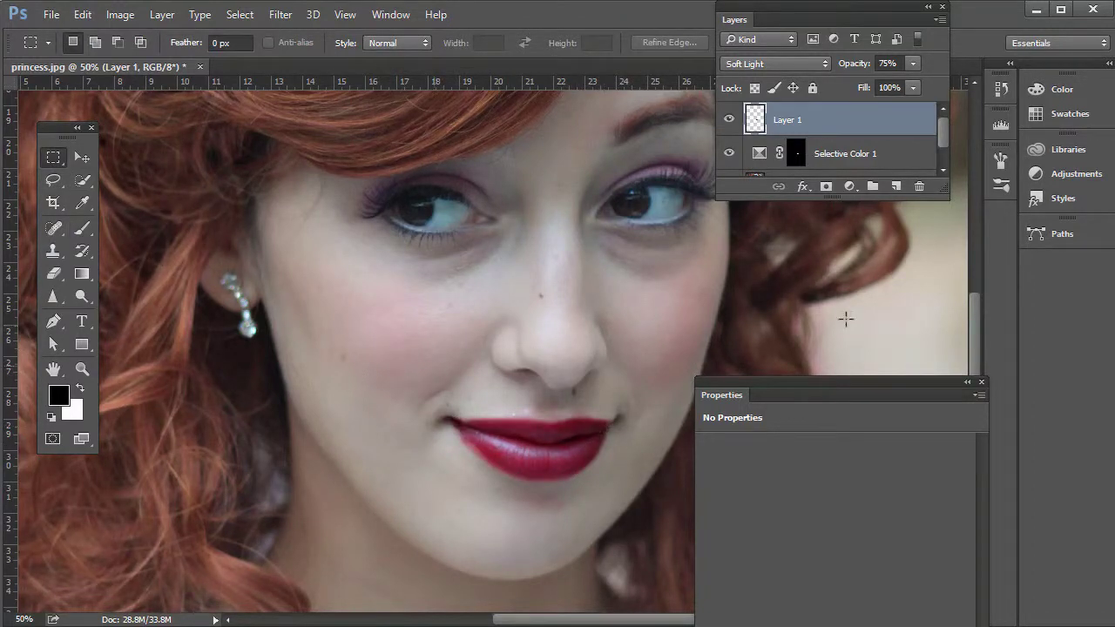
pyautogui.click(729, 120)
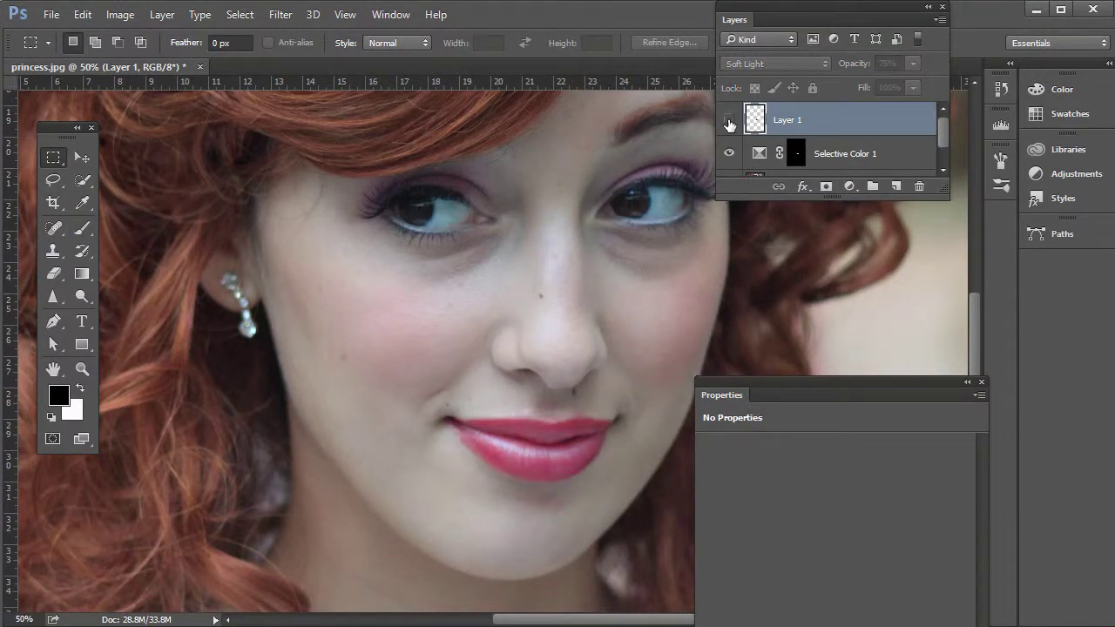
# Delete Layer 1 and duplicate the Selective Color 1 adjustment layer
pyautogui.click(730, 121)
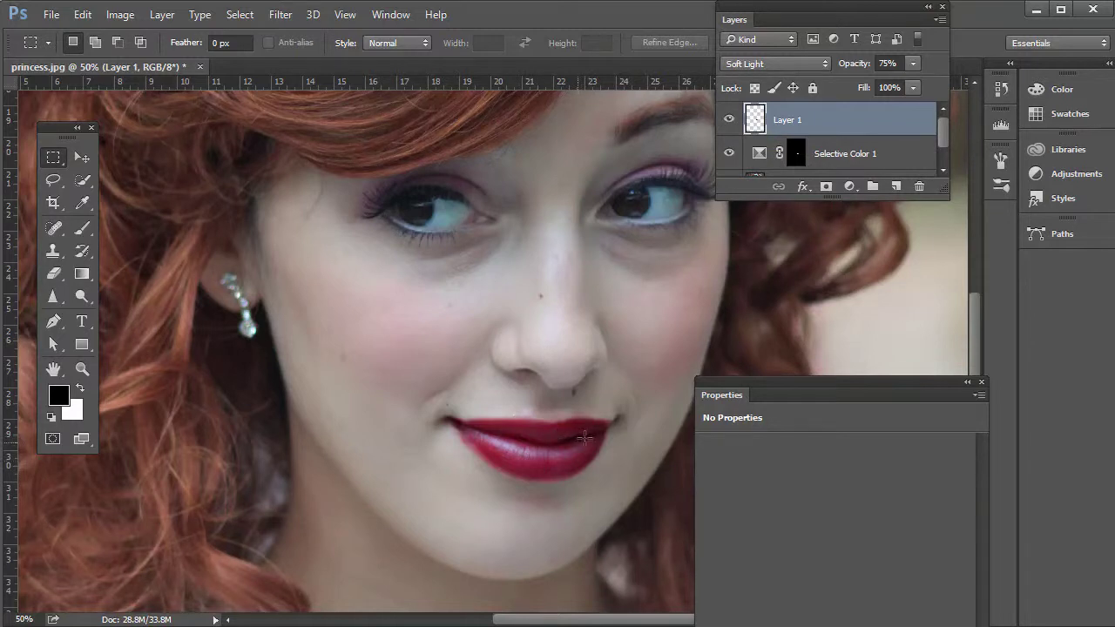
pyautogui.moveTo(758, 122); pyautogui.dragTo(920, 187)
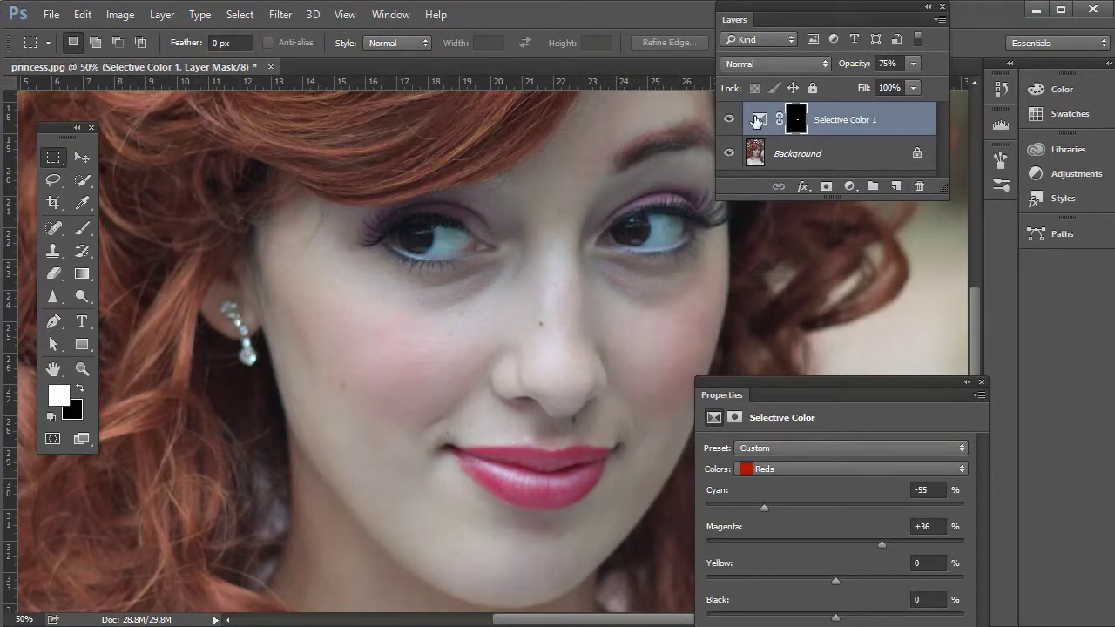
pyautogui.click(758, 119)
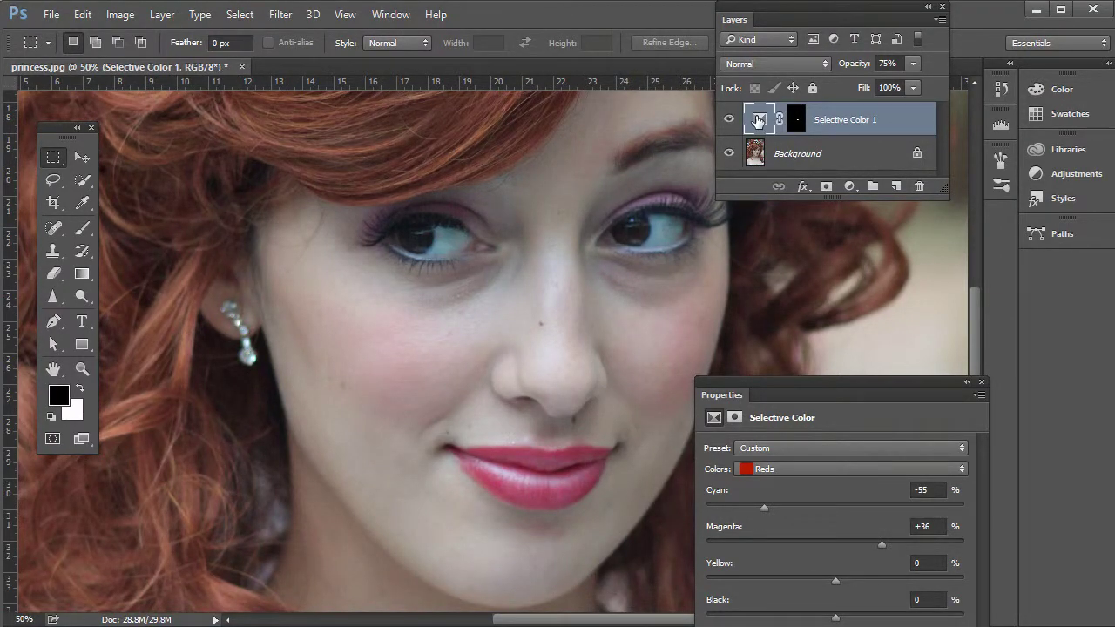
pyautogui.hotkey('ctrl', 'j')
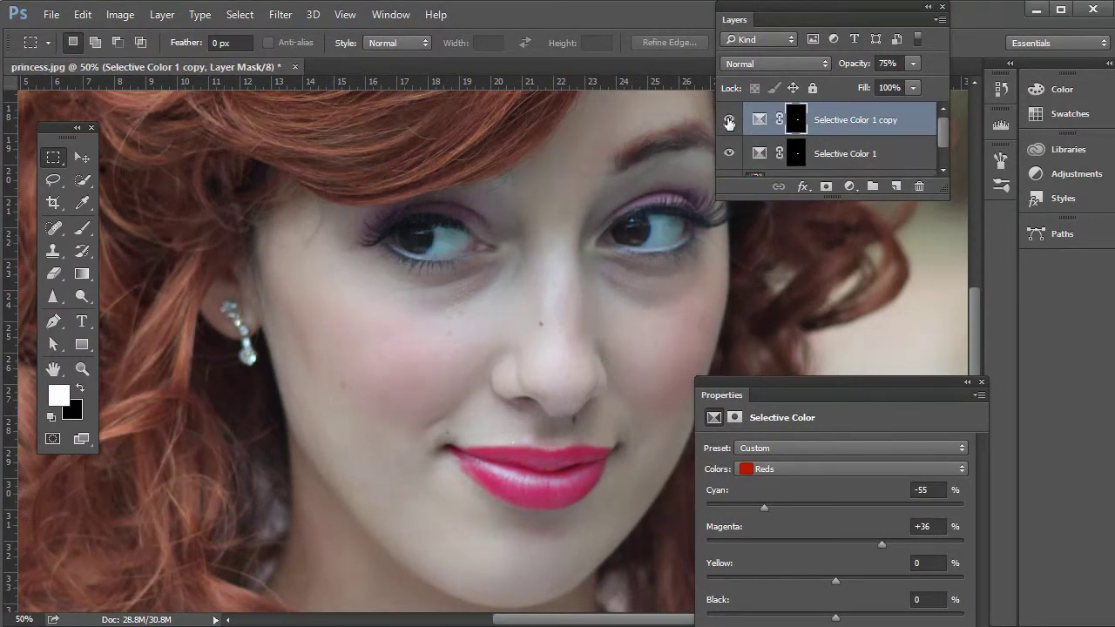
# Set the Selective Color 1 copy to Multiply and compare the lips with it toggled
pyautogui.click(779, 63)
pyautogui.click(769, 122)
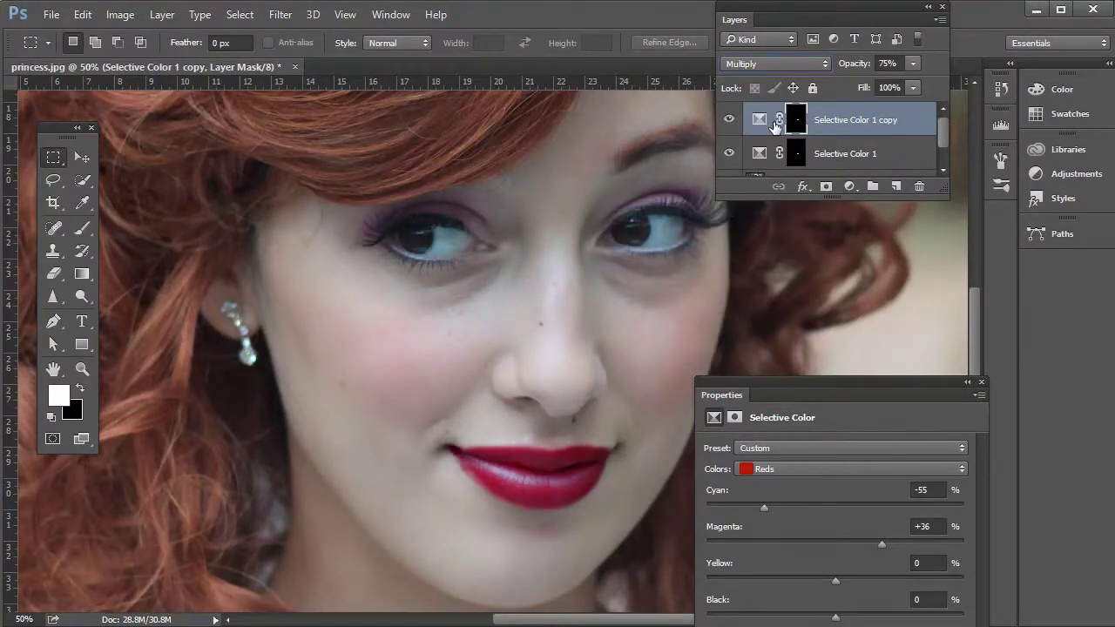
pyautogui.click(729, 120)
pyautogui.click(729, 121)
pyautogui.click(764, 152)
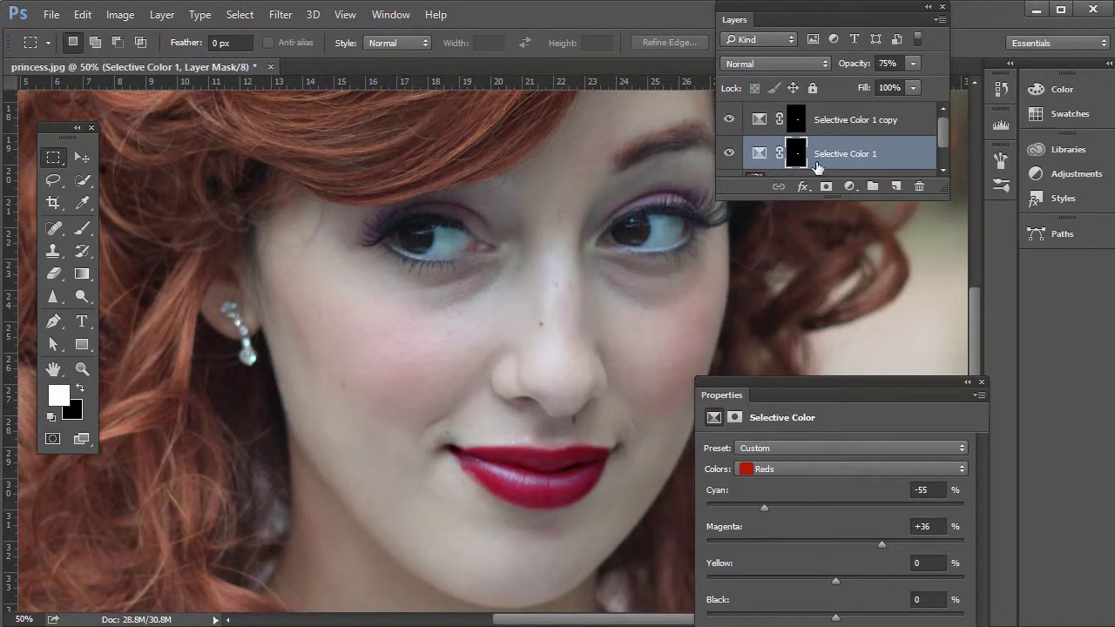
pyautogui.moveTo(939, 199); pyautogui.dragTo(943, 296)
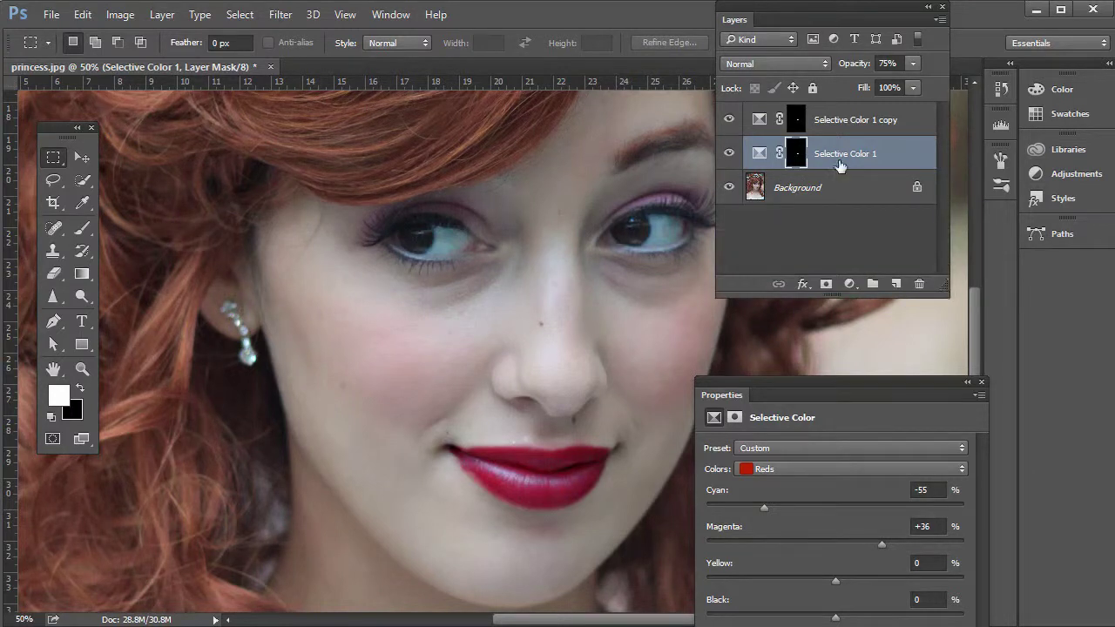
pyautogui.click(756, 126)
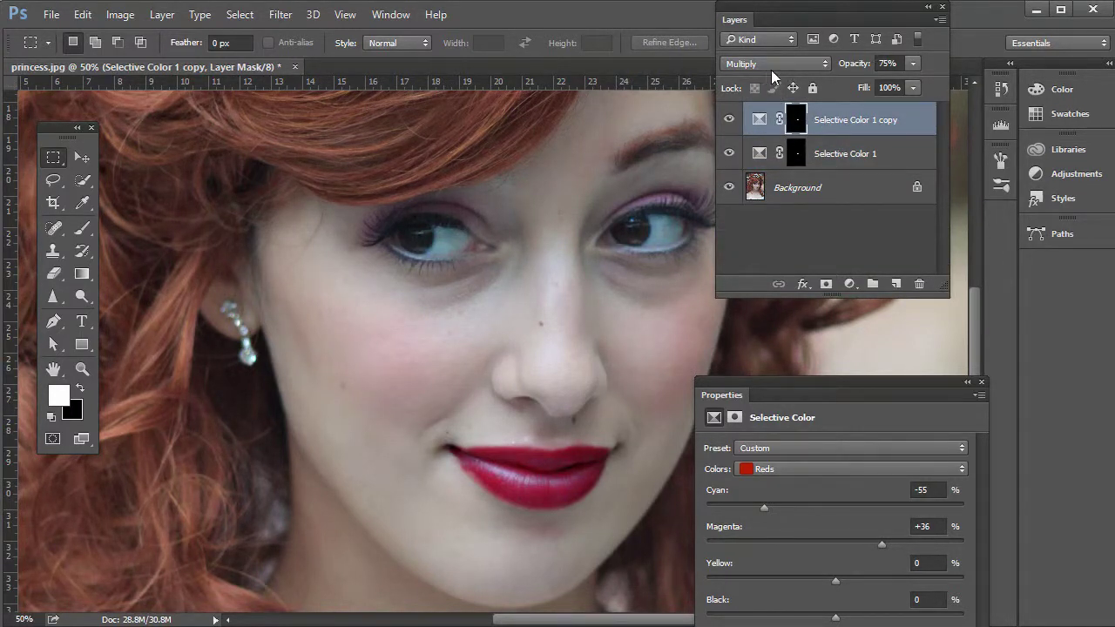
# Lower the Multiply copy to 85% opacity, hide it, and reselect Selective Color 1
pyautogui.click(912, 63)
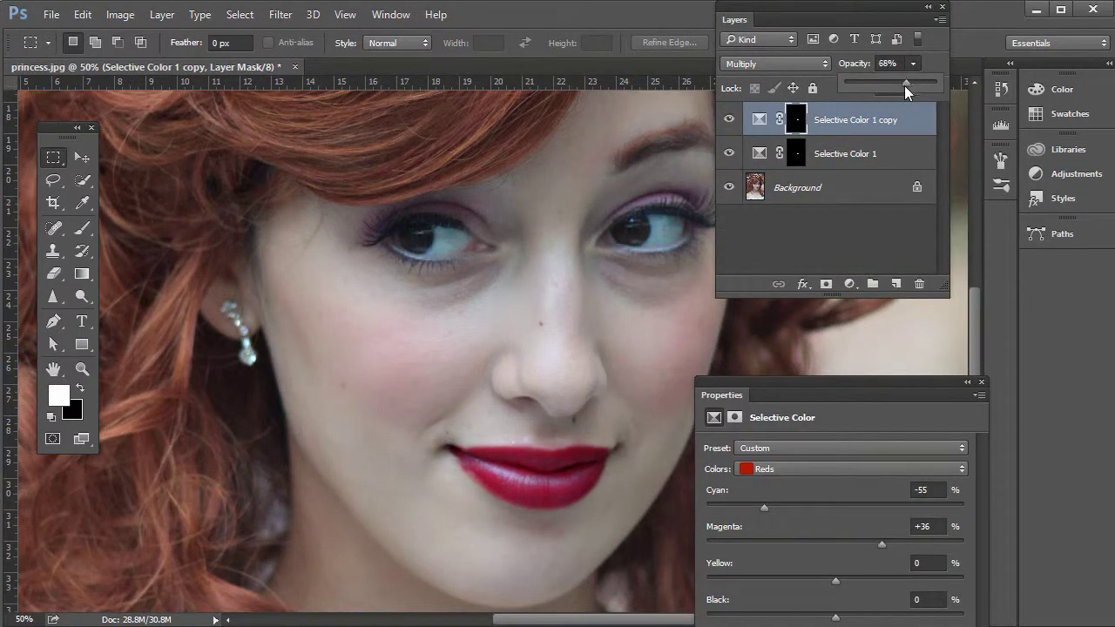
pyautogui.moveTo(957, 85); pyautogui.dragTo(897, 93)
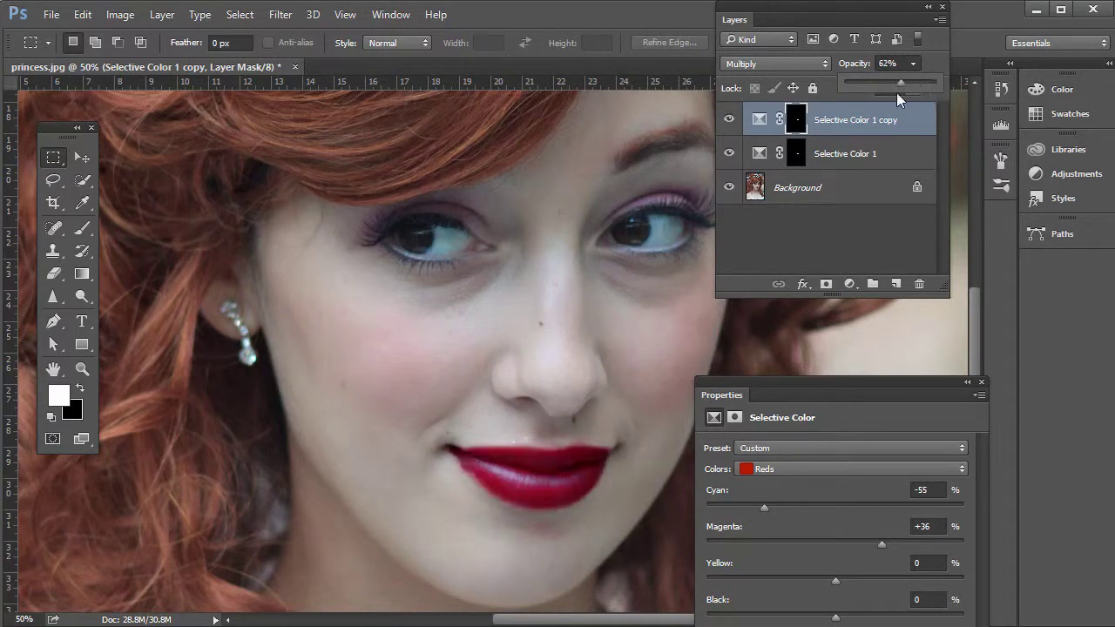
pyautogui.click(729, 119)
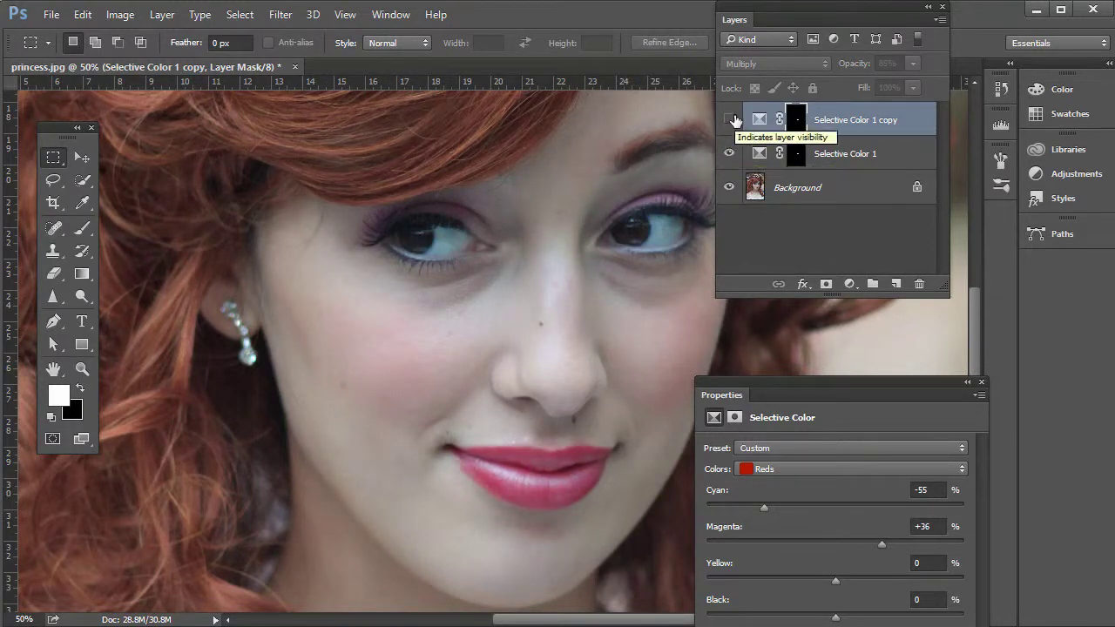
pyautogui.click(732, 119)
pyautogui.click(732, 119)
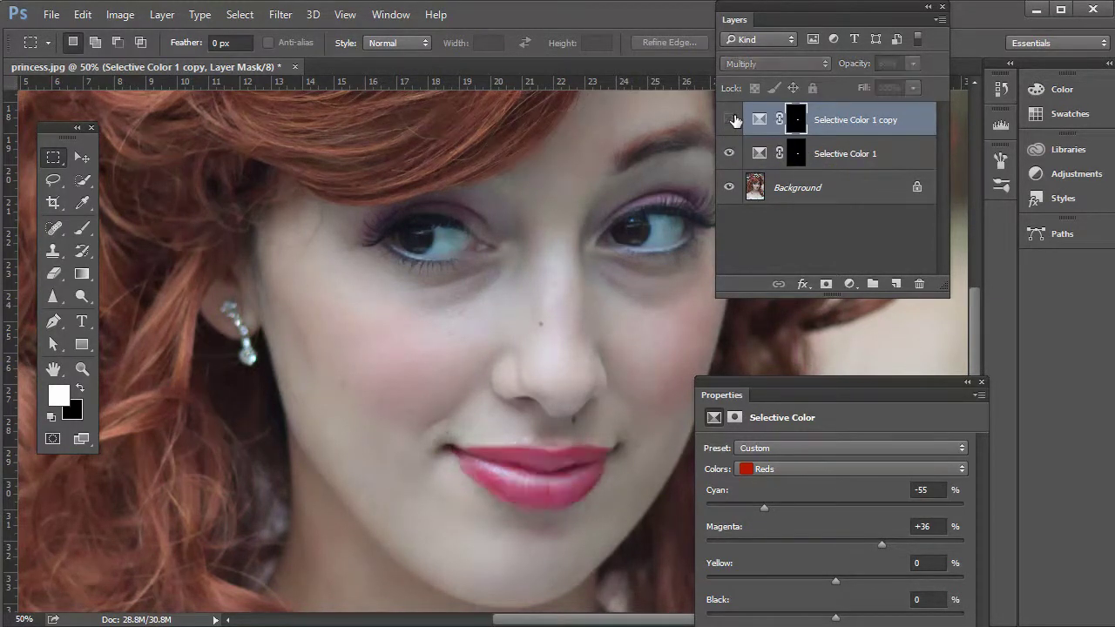
pyautogui.hotkey('alt', '[')
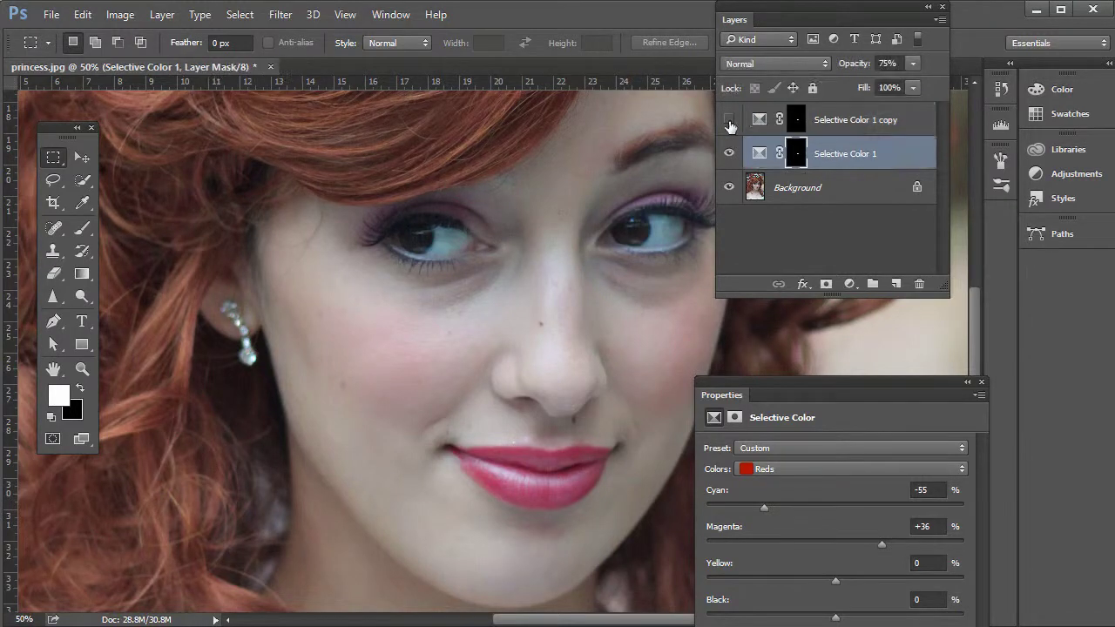
pyautogui.click(760, 157)
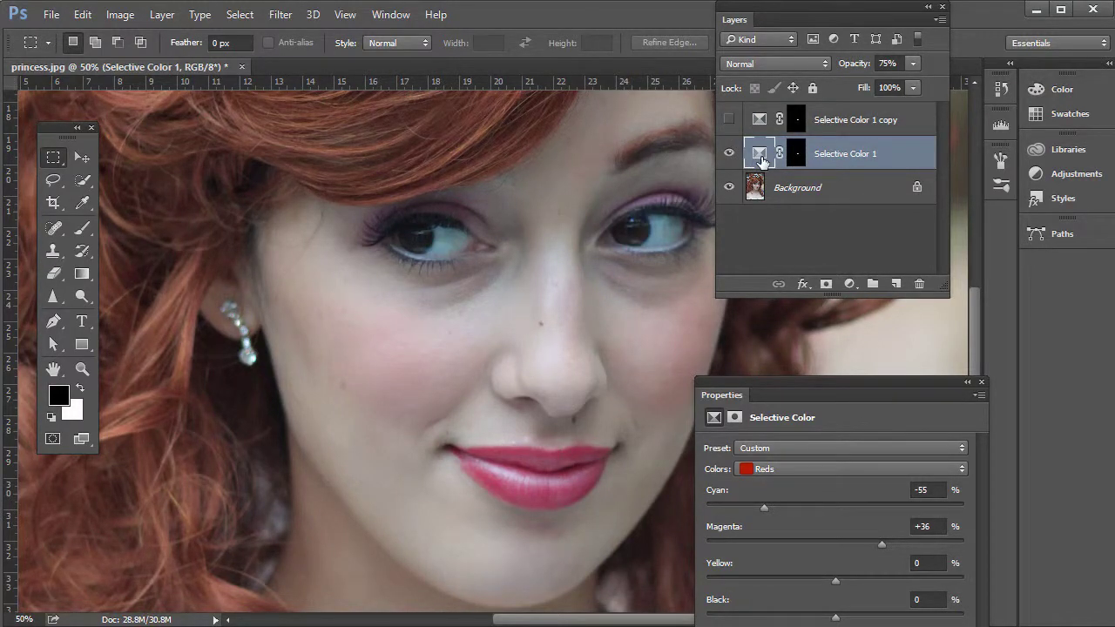
# Duplicate Selective Color 1 again, moving copy 2 to the top and the Multiply copy below the original
pyautogui.hotkey('ctrl', 'j')
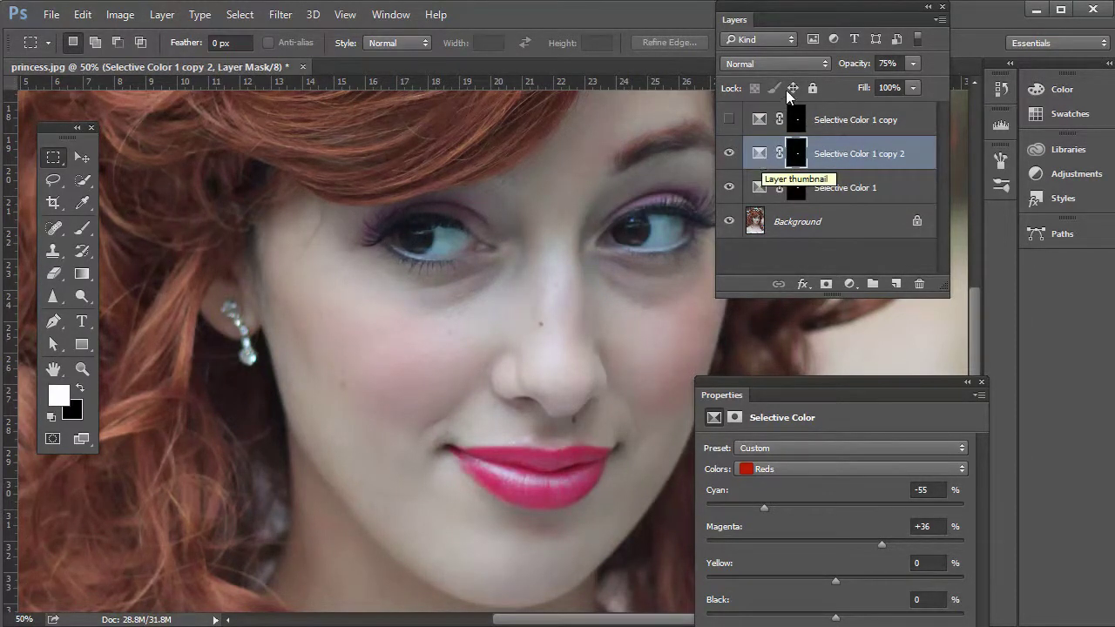
pyautogui.moveTo(759, 160); pyautogui.dragTo(768, 112)
pyautogui.moveTo(763, 162); pyautogui.dragTo(762, 197)
pyautogui.click(766, 155)
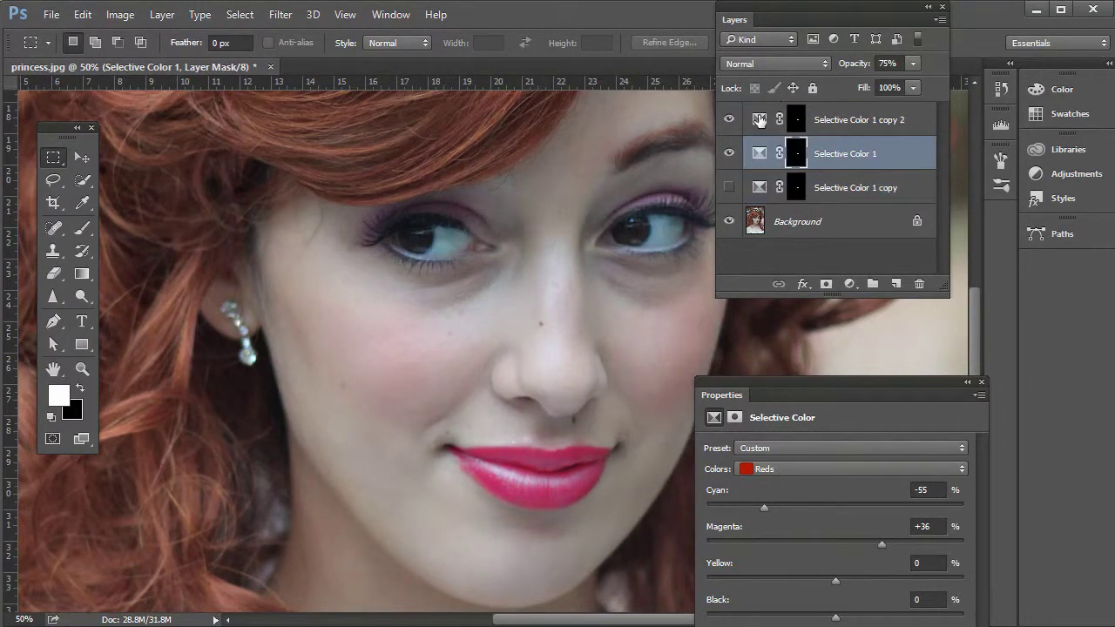
pyautogui.click(772, 120)
# Set copy 2's blend mode to Screen and compare the lips with it toggled
pyautogui.click(794, 64)
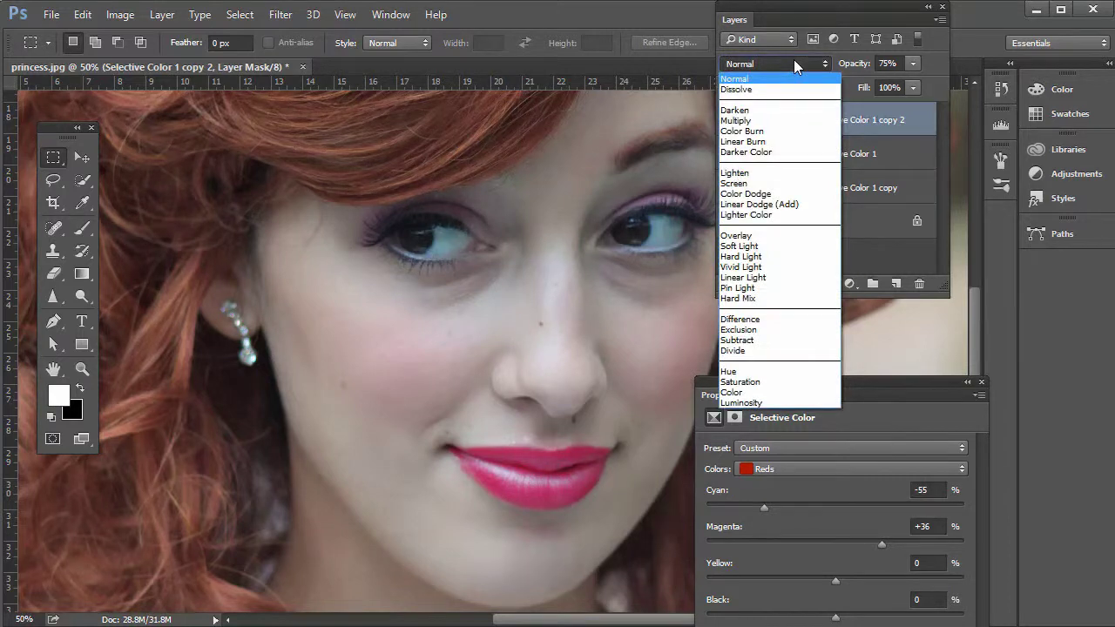
pyautogui.click(740, 184)
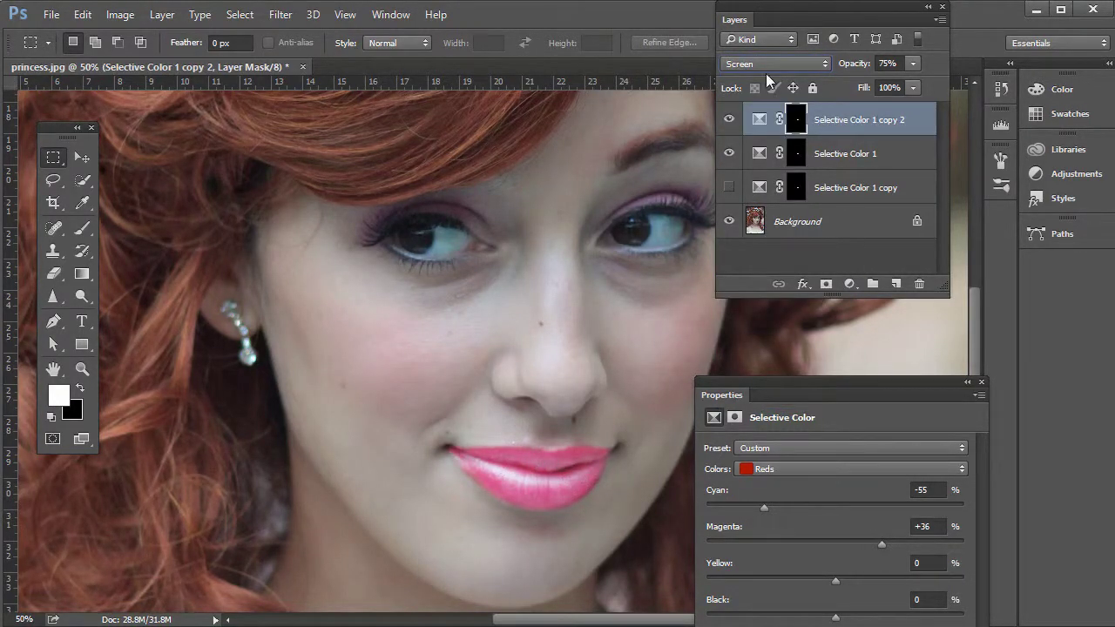
pyautogui.click(729, 119)
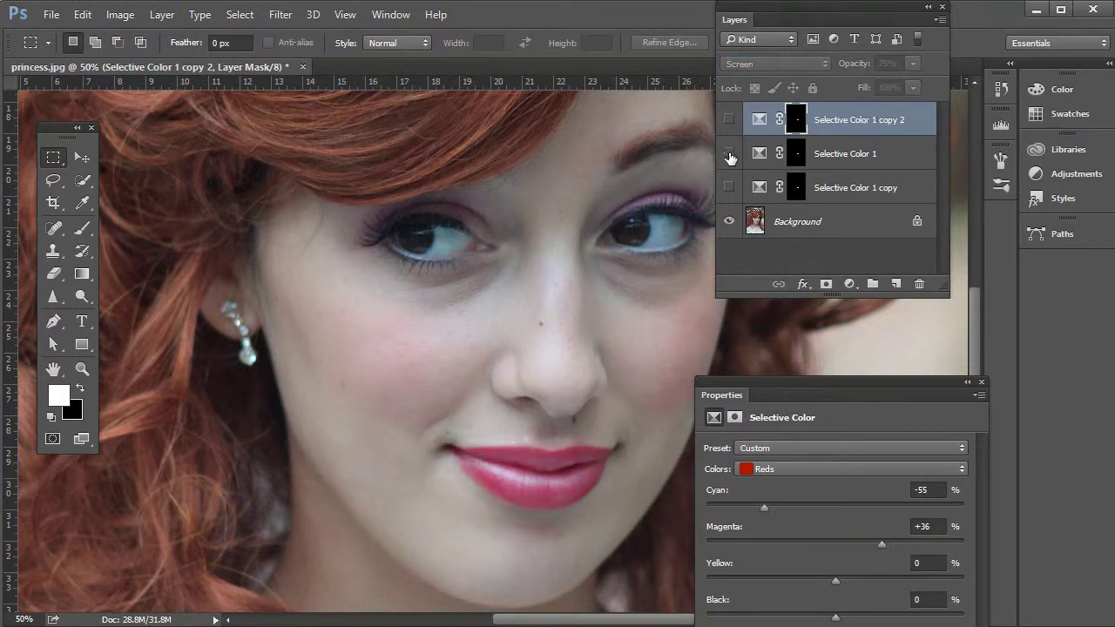
pyautogui.click(729, 154)
pyautogui.click(729, 120)
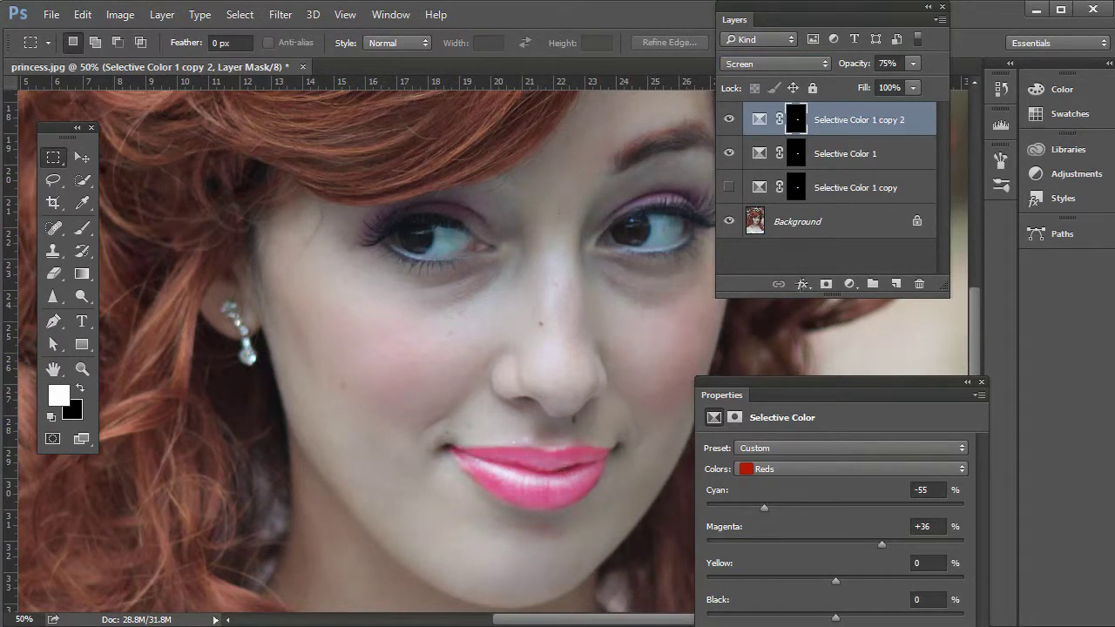
# Lower copy 2 to 21% opacity, compare the lips, and reposition the Selective Color panel
pyautogui.click(914, 63)
pyautogui.moveTo(882, 87); pyautogui.dragTo(881, 86)
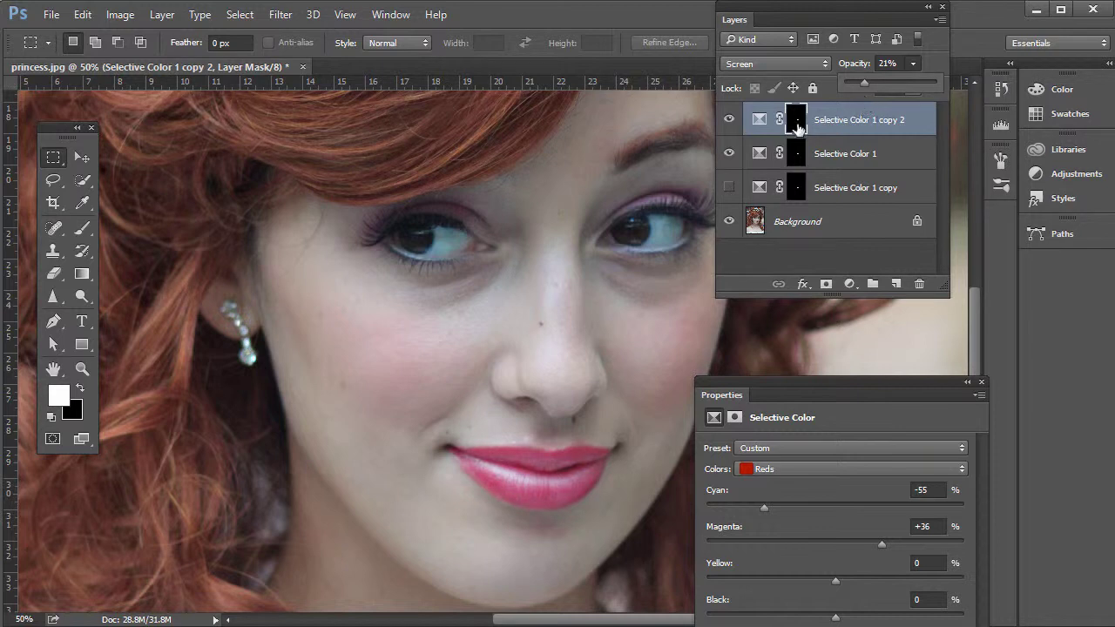
pyautogui.click(728, 120)
pyautogui.click(728, 120)
pyautogui.click(728, 122)
pyautogui.click(728, 122)
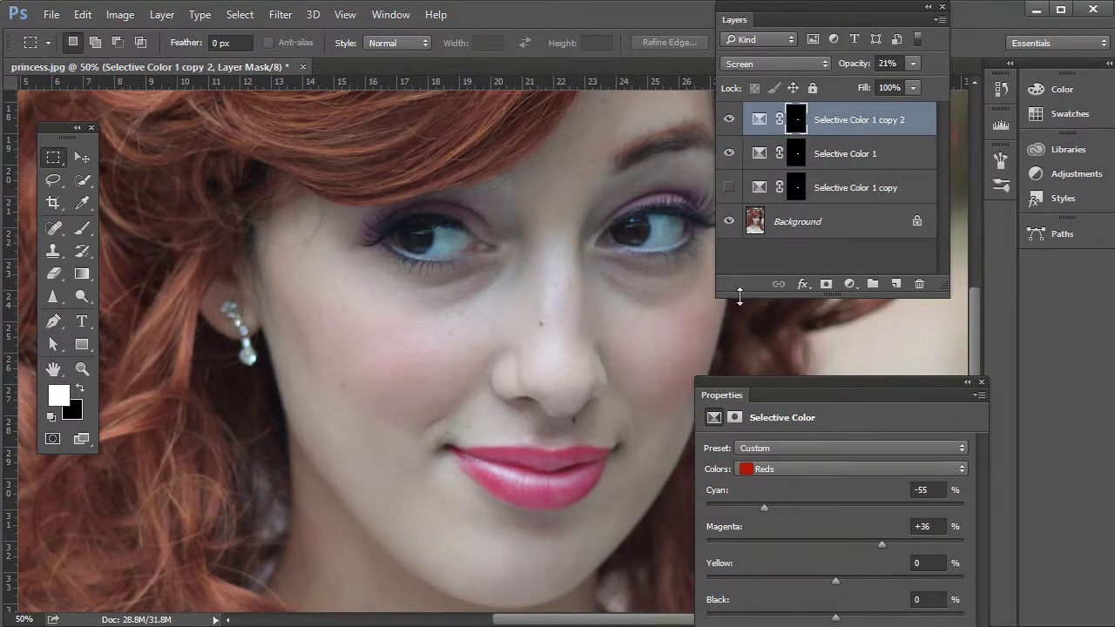
pyautogui.moveTo(768, 389); pyautogui.dragTo(759, 356)
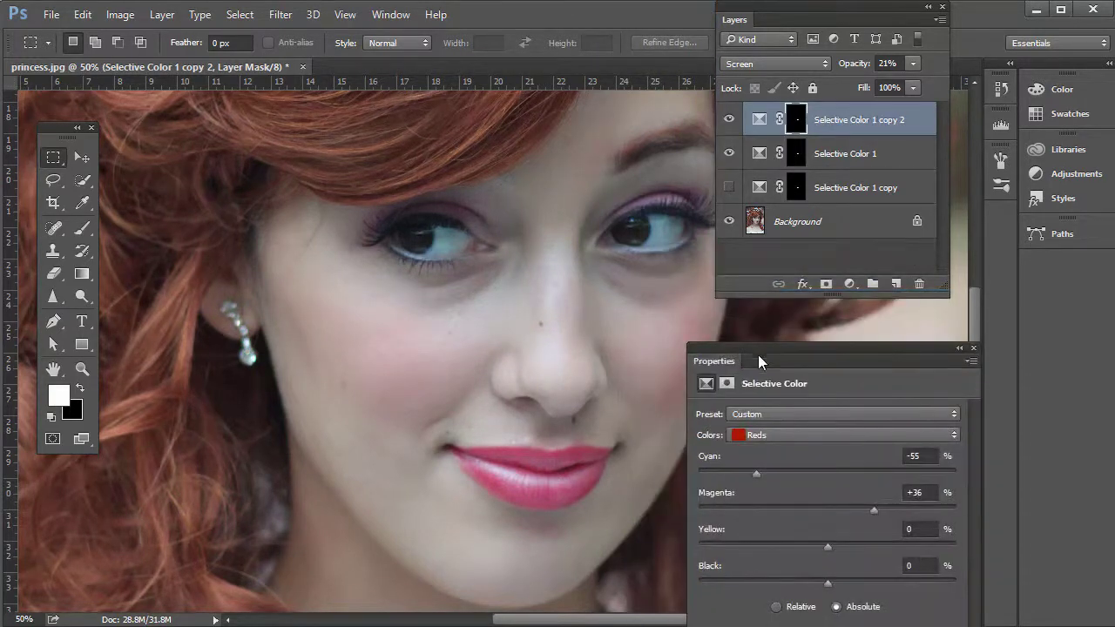